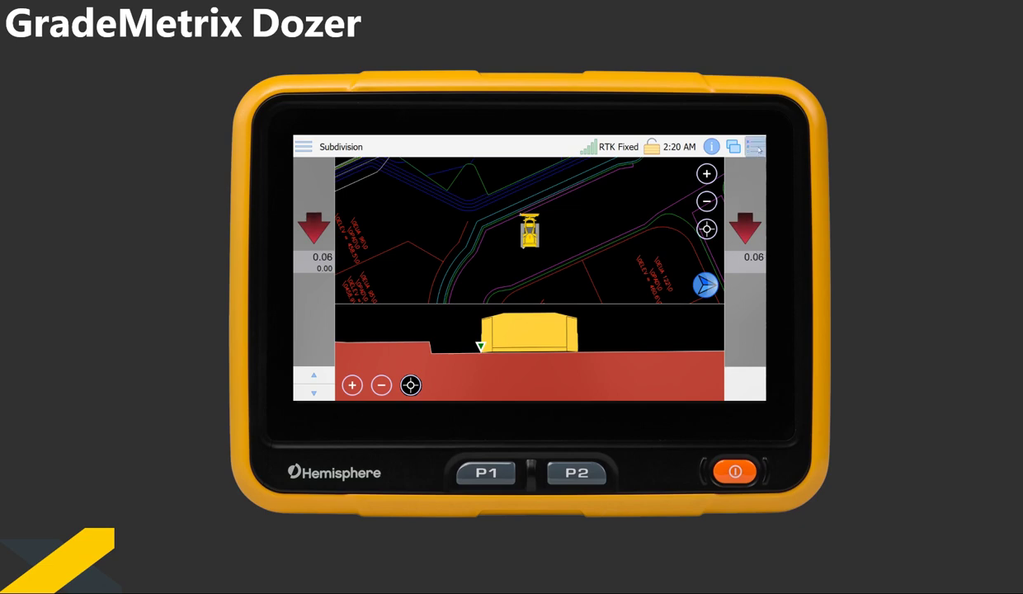
Switch the work screen to the Plan, Section, & Profile layout and on to Plan & Section, recentring the section view
{"action": "left_click", "coordinate": [755, 146]}
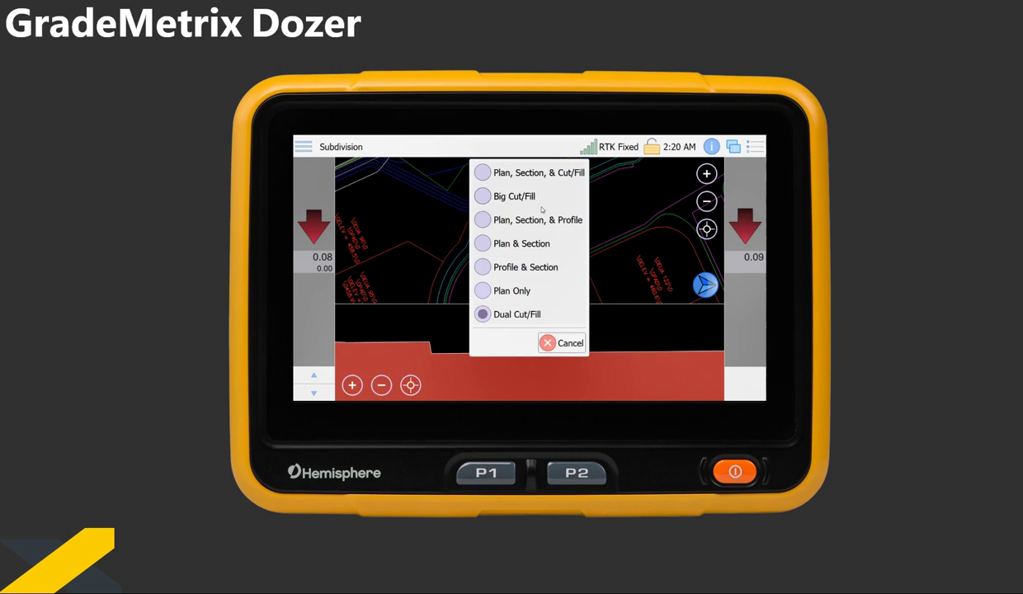
{"action": "left_click", "coordinate": [525, 221]}
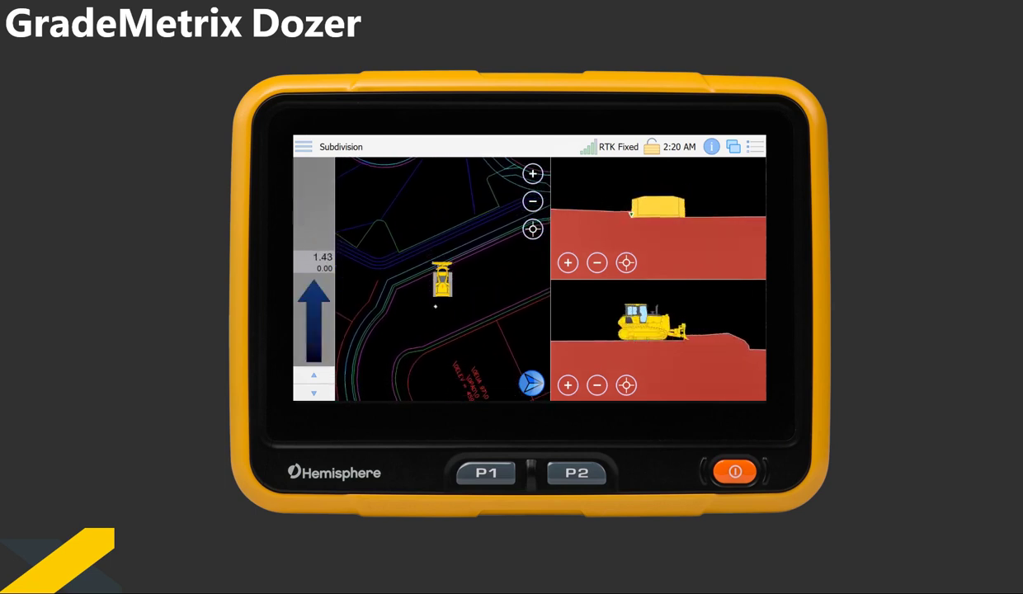
{"action": "left_click", "coordinate": [733, 146]}
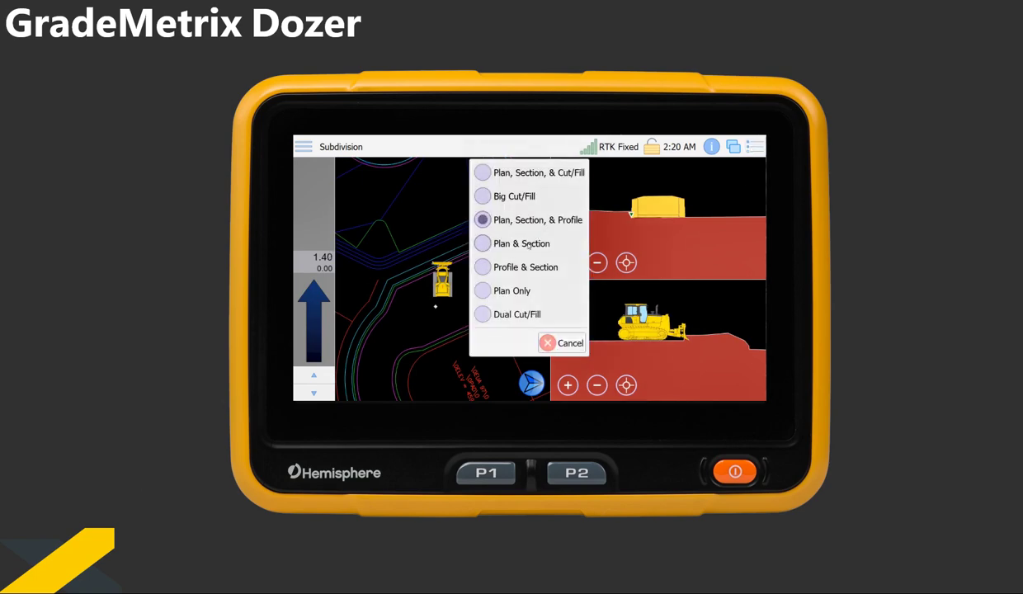
{"action": "left_click", "coordinate": [528, 244]}
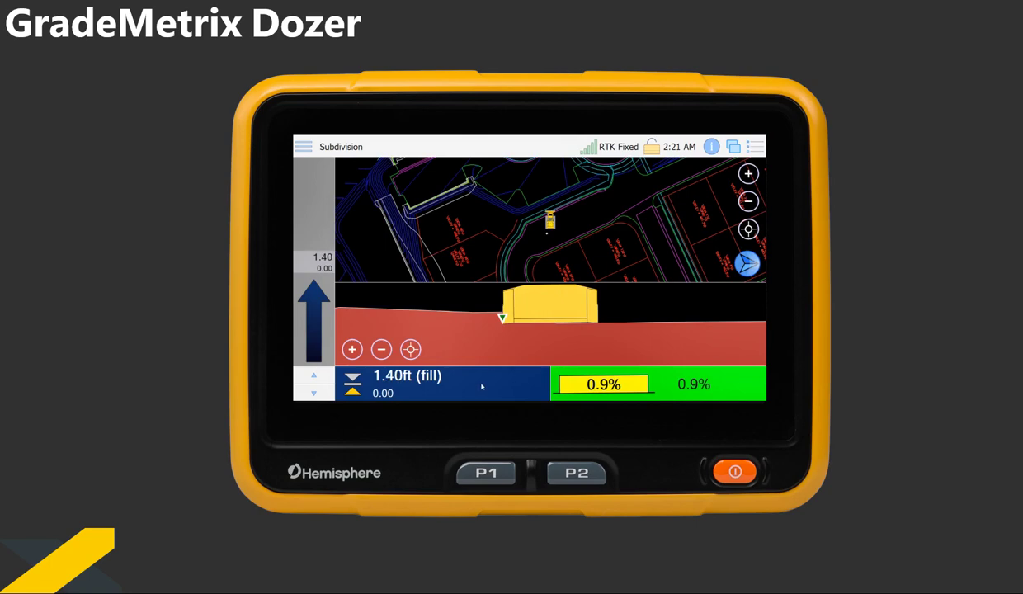
{"action": "left_click", "coordinate": [415, 355]}
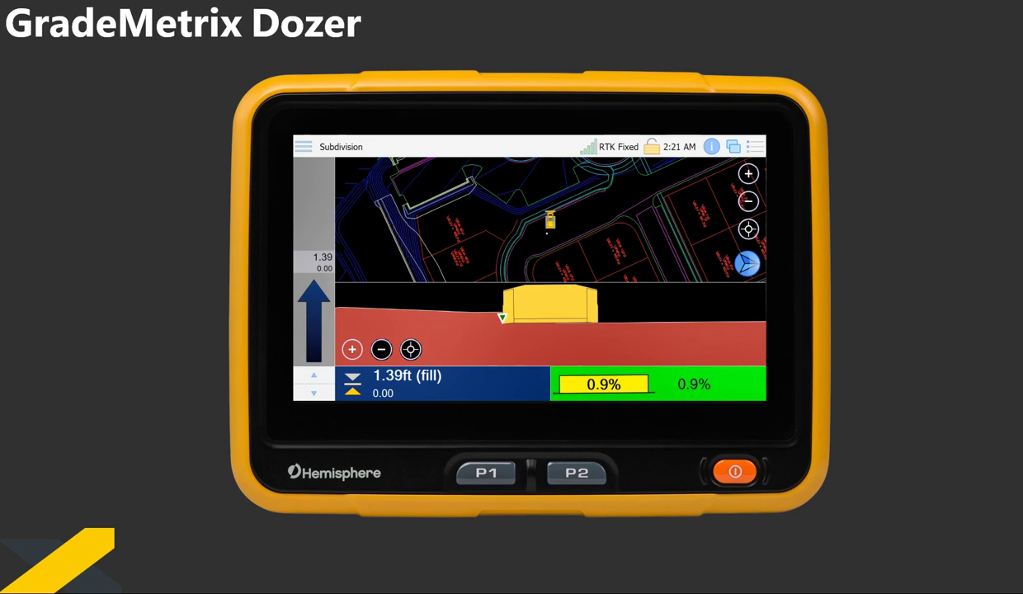
Show the Profile & Section layout and return the work screen to the Dual Cut/Fill layout
{"action": "left_click", "coordinate": [733, 146]}
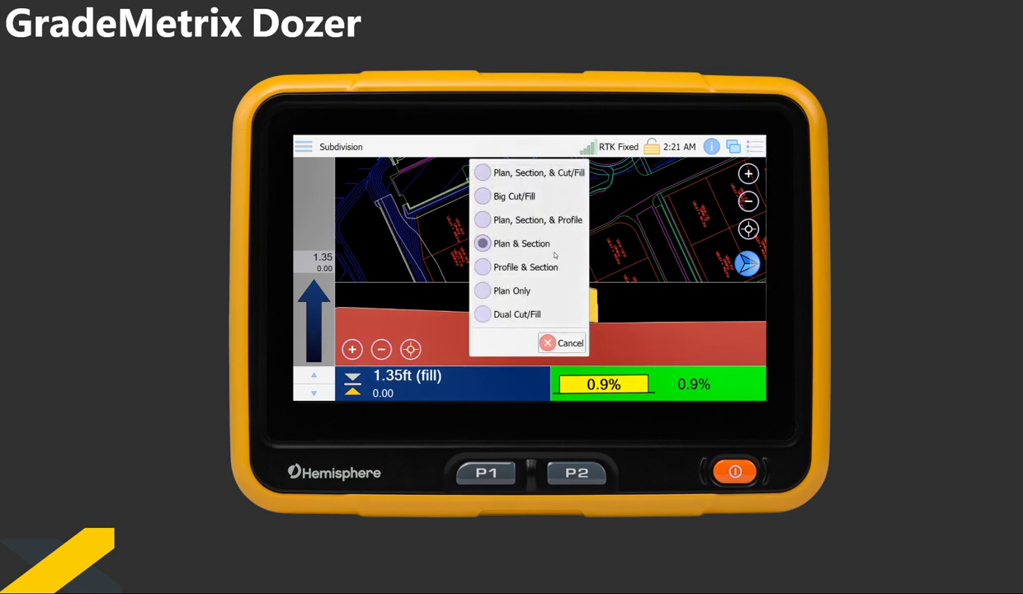
{"action": "left_click", "coordinate": [545, 267]}
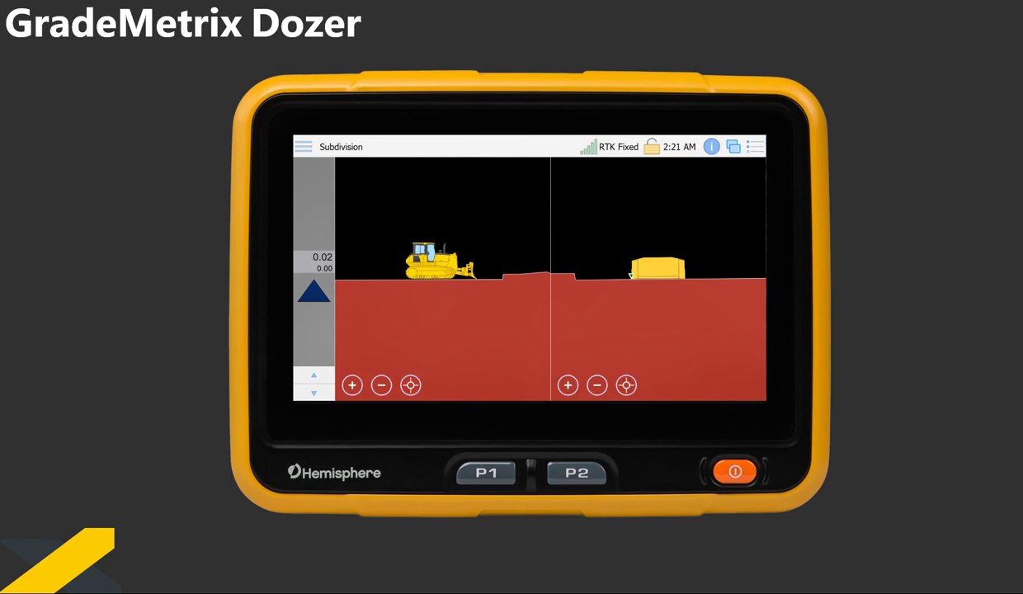
{"action": "left_click", "coordinate": [733, 146]}
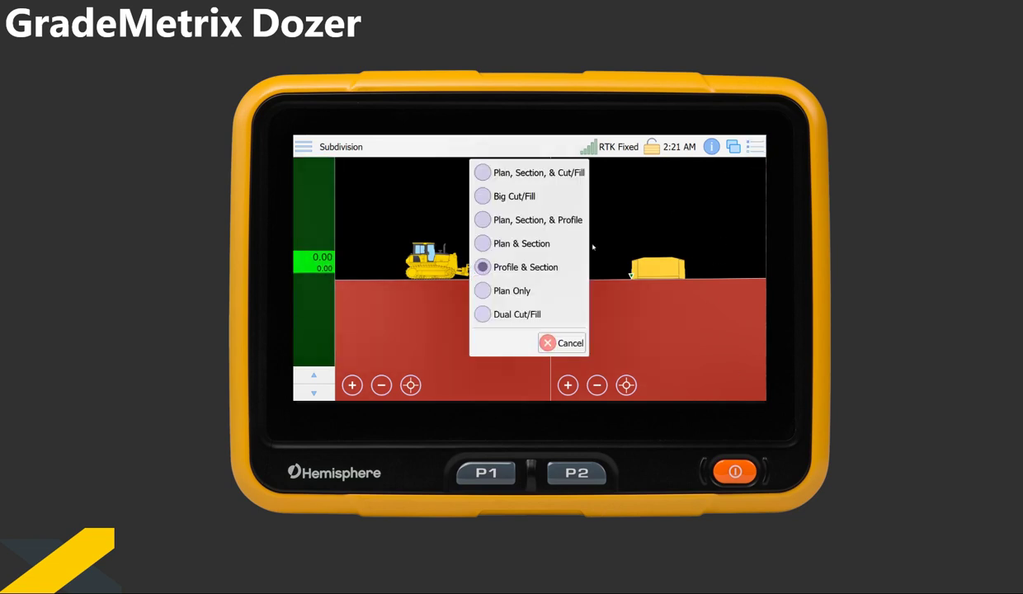
{"action": "left_click", "coordinate": [514, 313]}
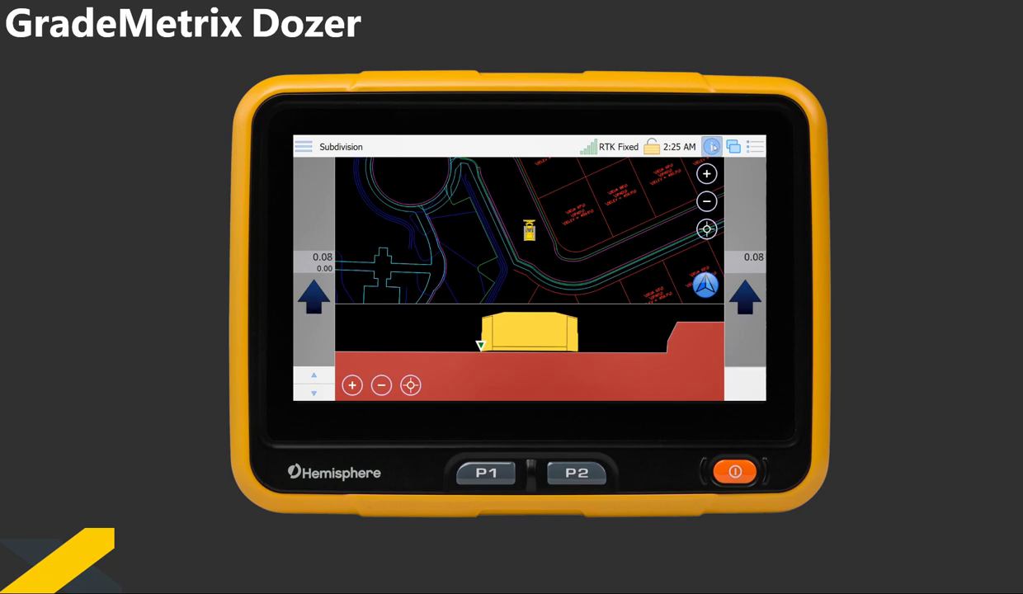
Display the position information overlay and set the blade's quick location to Right in the grading setup
{"action": "left_click", "coordinate": [712, 147]}
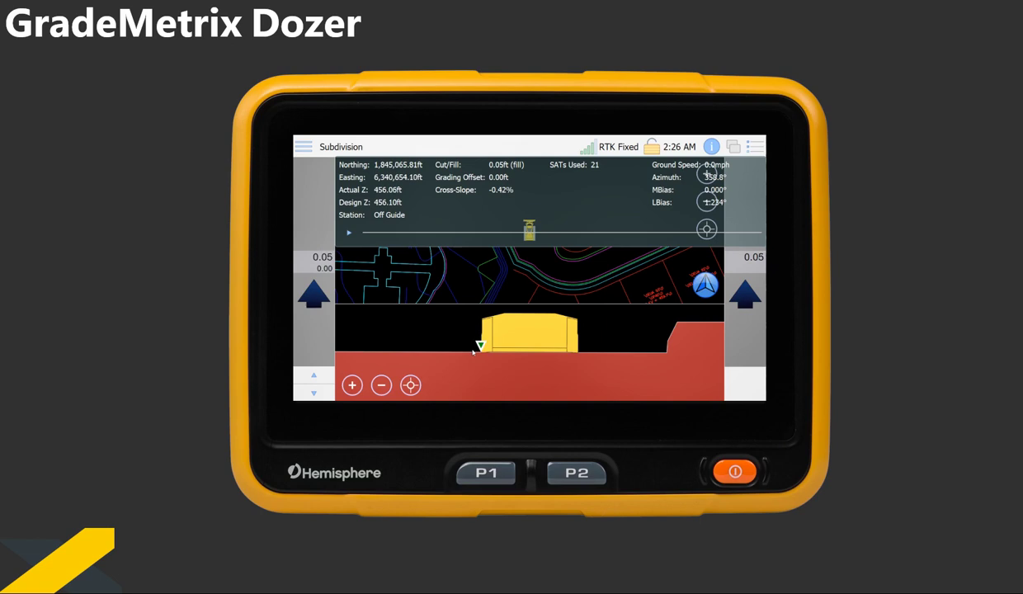
{"action": "left_click", "coordinate": [524, 335]}
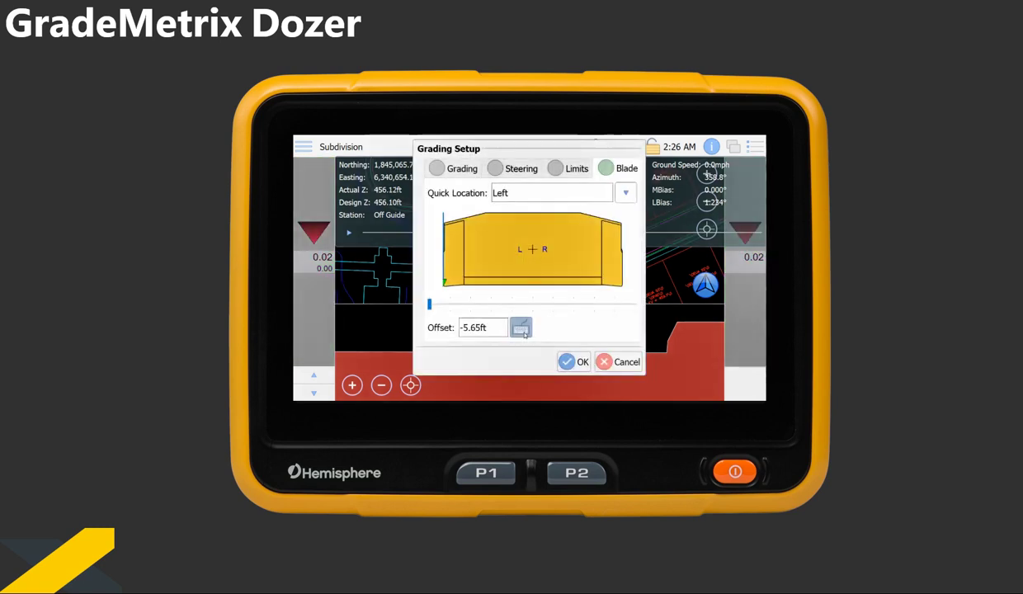
{"action": "left_click", "coordinate": [626, 193]}
{"action": "left_click", "coordinate": [515, 259]}
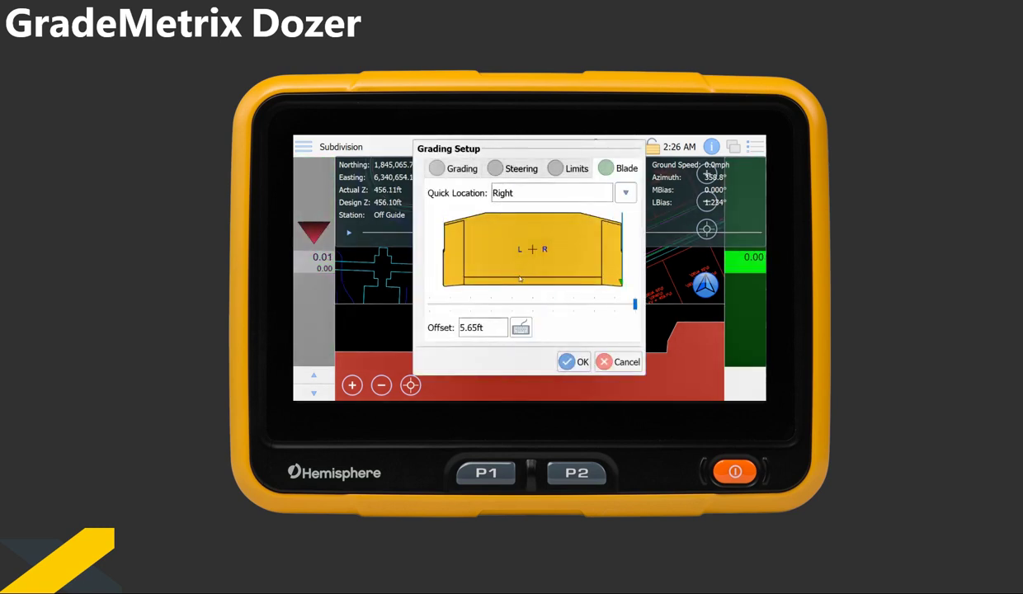
{"action": "left_click", "coordinate": [574, 361]}
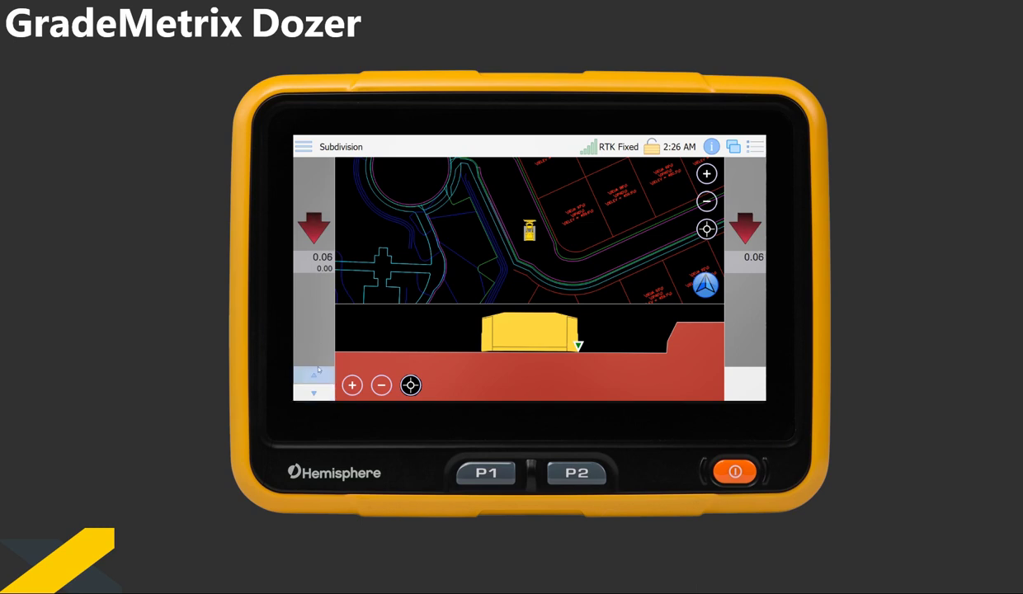
Step the grading offset down to -0.60 ft and back up to 0.00 ft
{"action": "left_click", "coordinate": [317, 391]}
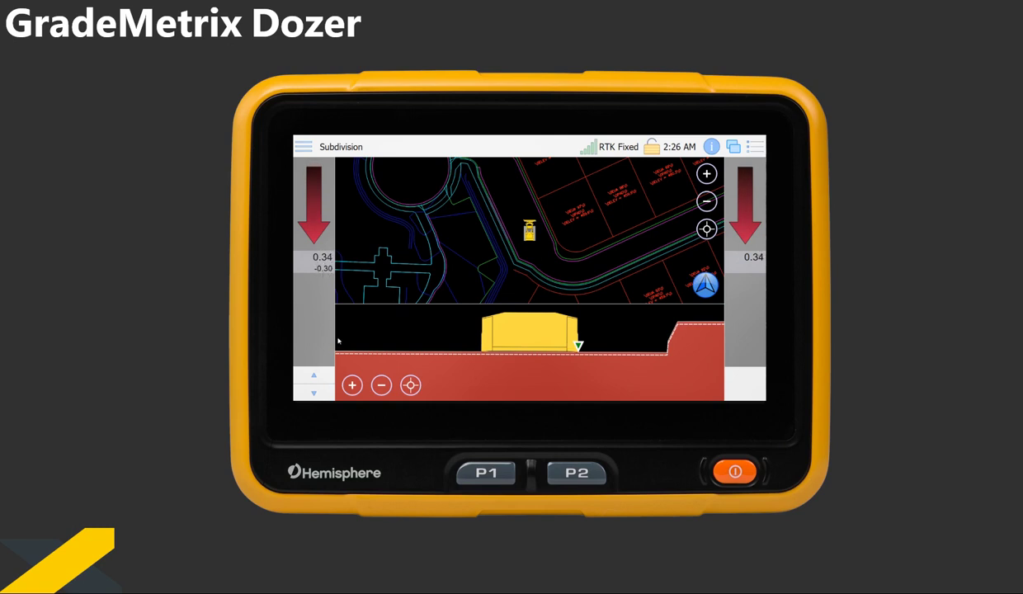
{"action": "left_click", "coordinate": [319, 379]}
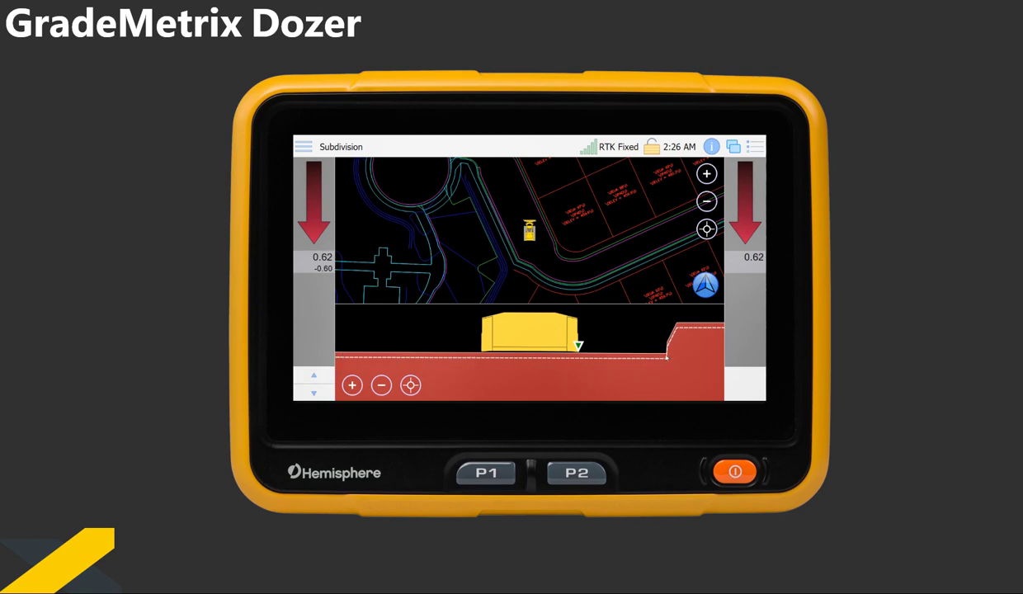
{"action": "left_click", "coordinate": [319, 378]}
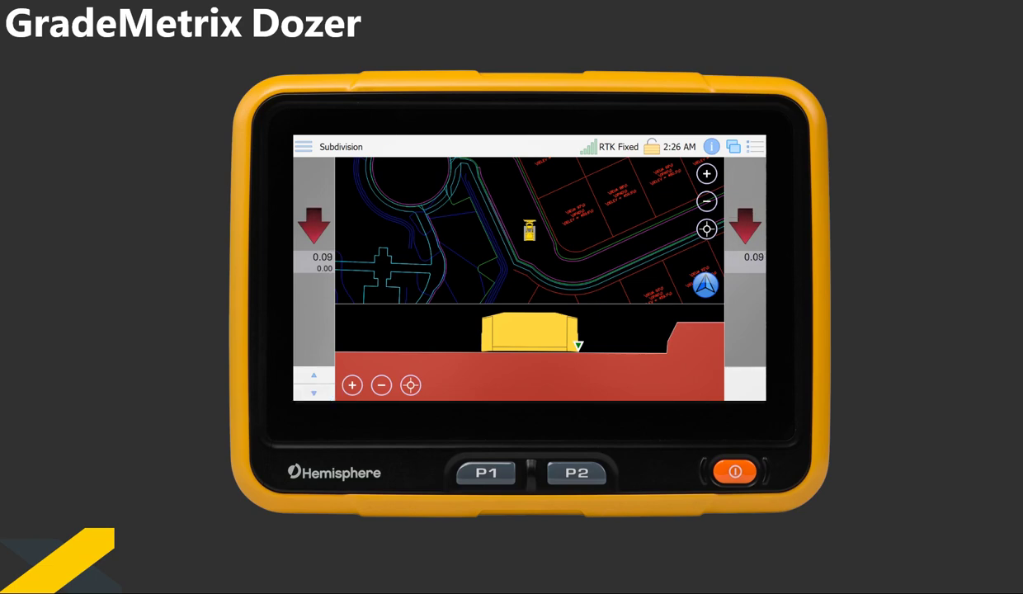
Set the grading offset to -1.00 ft in the grading setup and store it in the first preset slot
{"action": "left_click", "coordinate": [314, 298]}
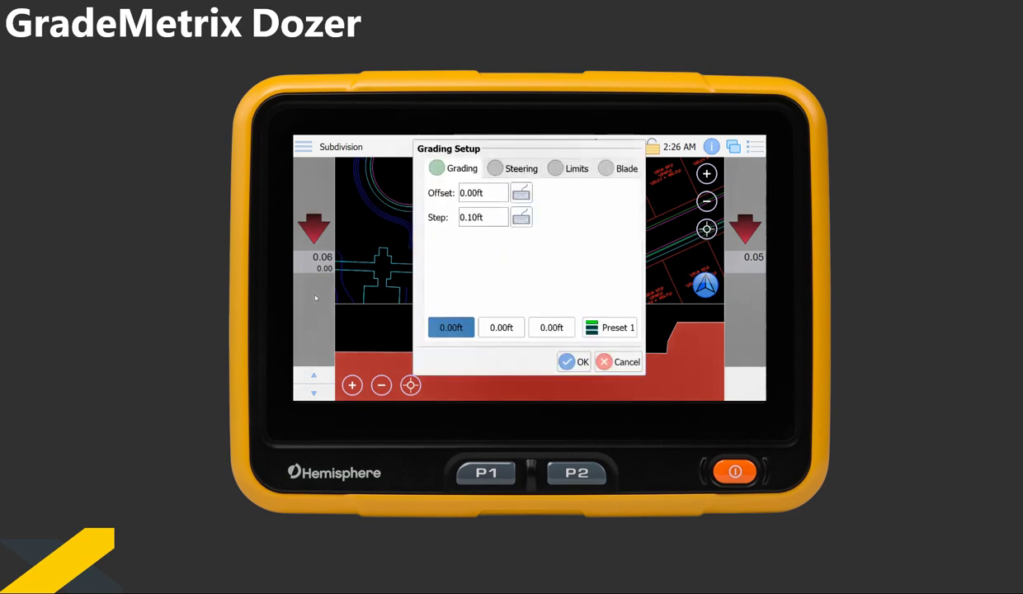
{"action": "left_click", "coordinate": [477, 190]}
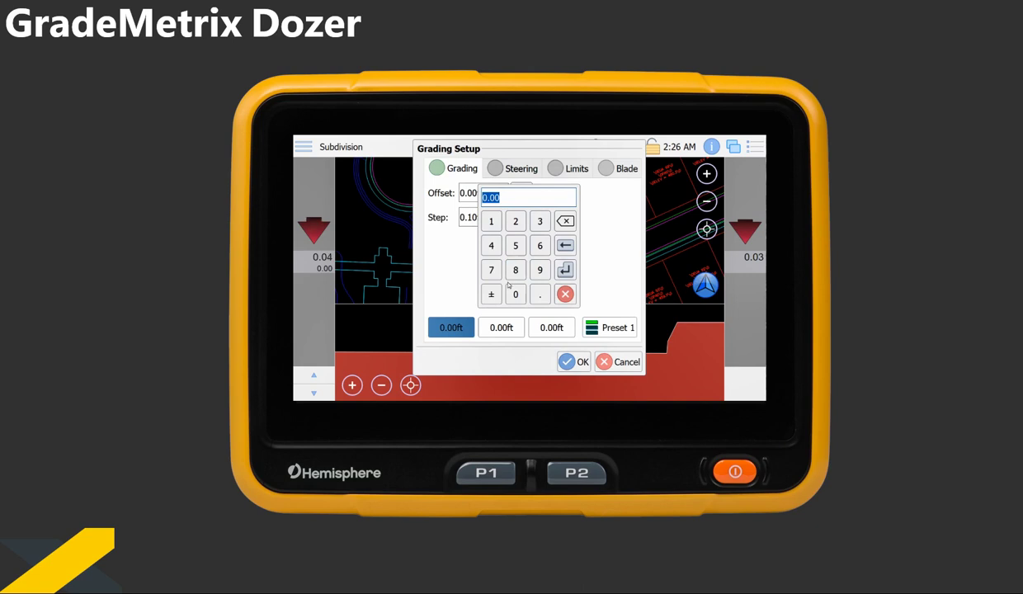
{"action": "left_click", "coordinate": [491, 222]}
{"action": "left_click", "coordinate": [565, 269]}
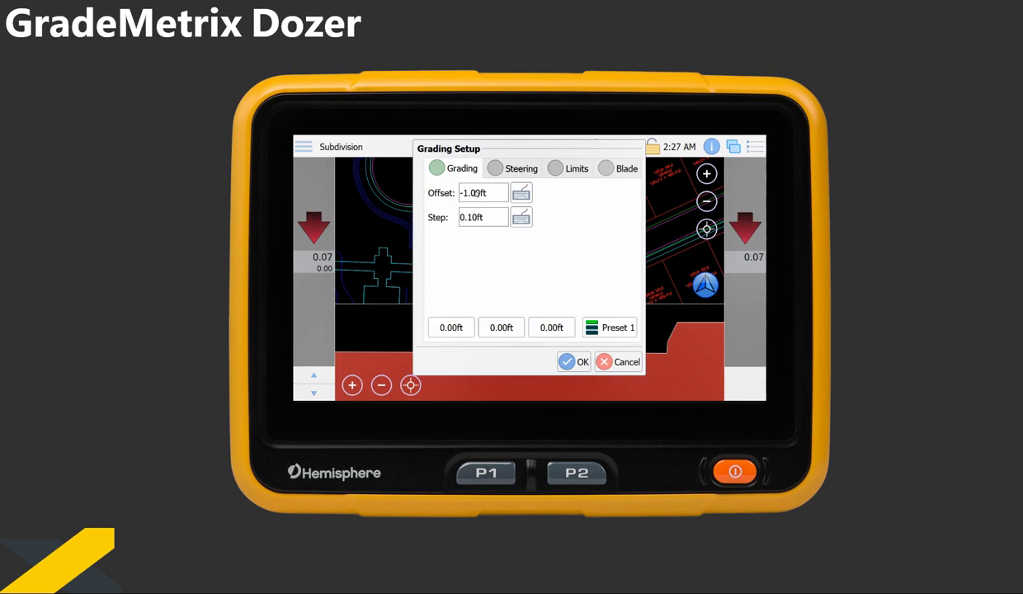
{"action": "left_click", "coordinate": [442, 326]}
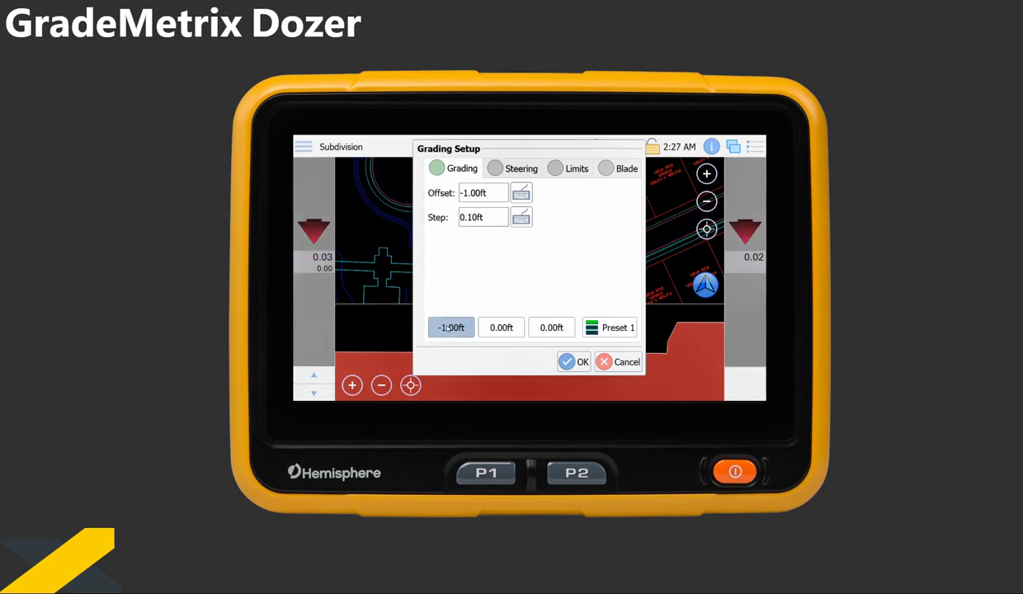
Set the grading offset to -2.00 ft and store it in the second preset slot
{"action": "left_click", "coordinate": [480, 196]}
{"action": "left_click", "coordinate": [491, 293]}
{"action": "left_click", "coordinate": [515, 221]}
{"action": "left_click", "coordinate": [564, 269]}
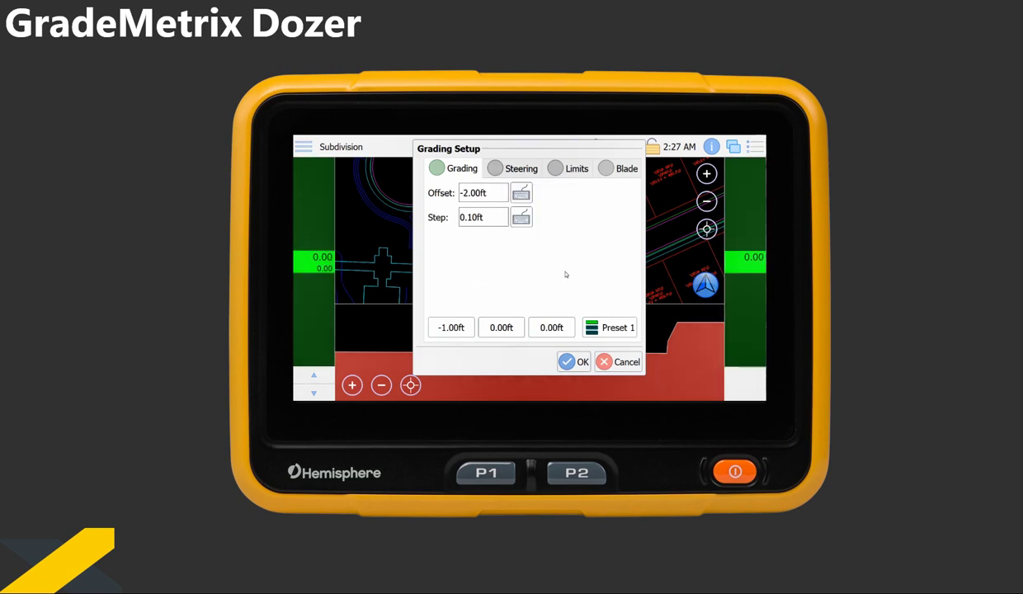
{"action": "left_click", "coordinate": [501, 327]}
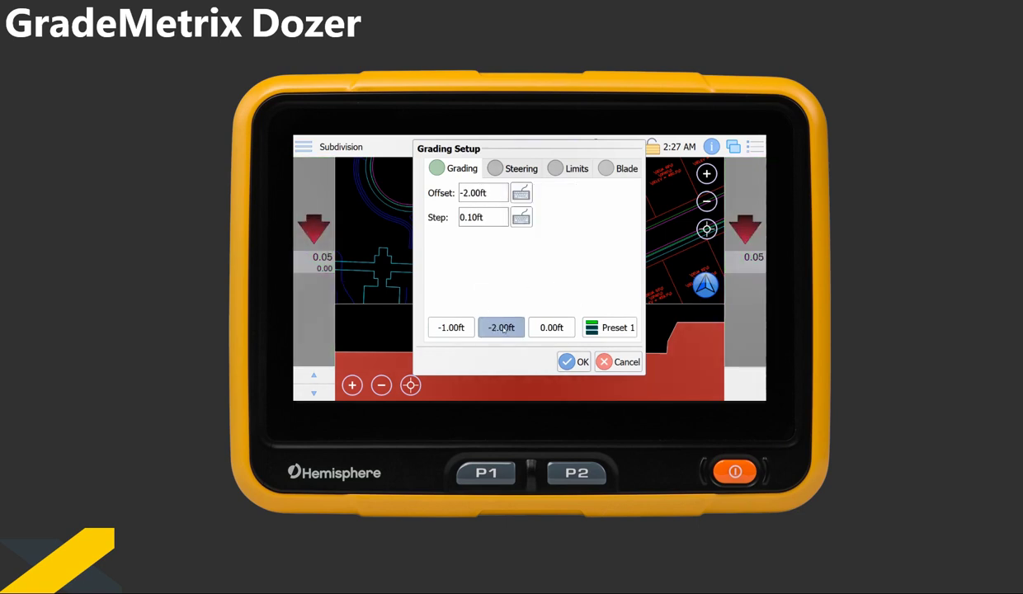
Switch the grading offset between the stored -1.00 ft, -2.00 ft and 0.00 ft presets
{"action": "left_click", "coordinate": [451, 328]}
{"action": "left_click", "coordinate": [489, 328]}
{"action": "left_click", "coordinate": [451, 327]}
{"action": "left_click", "coordinate": [533, 324]}
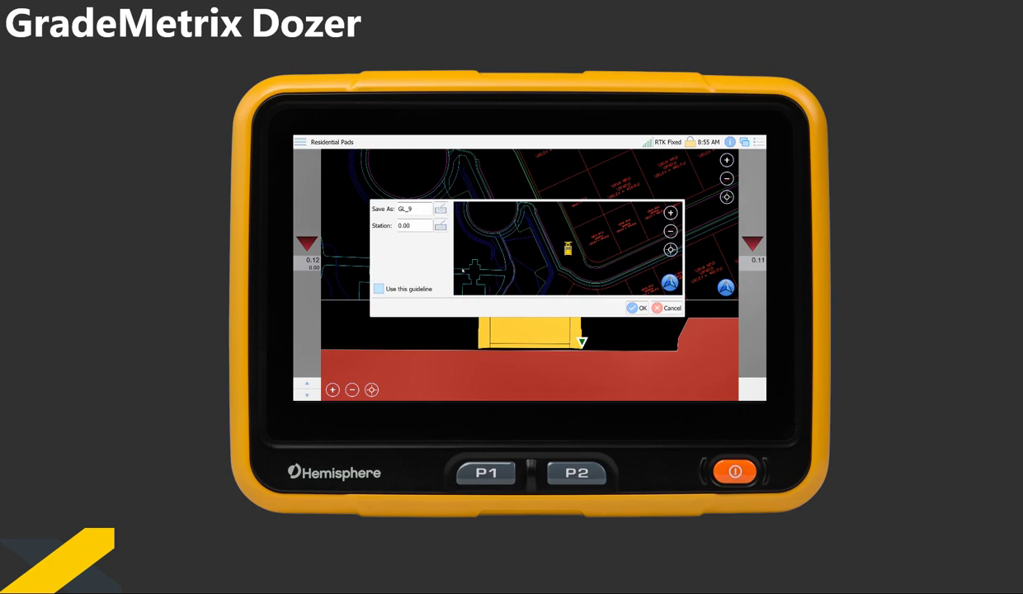
Save the guideline as GL_9 with the option to use this guideline enabled
{"action": "left_click", "coordinate": [378, 288]}
{"action": "left_click", "coordinate": [636, 308]}
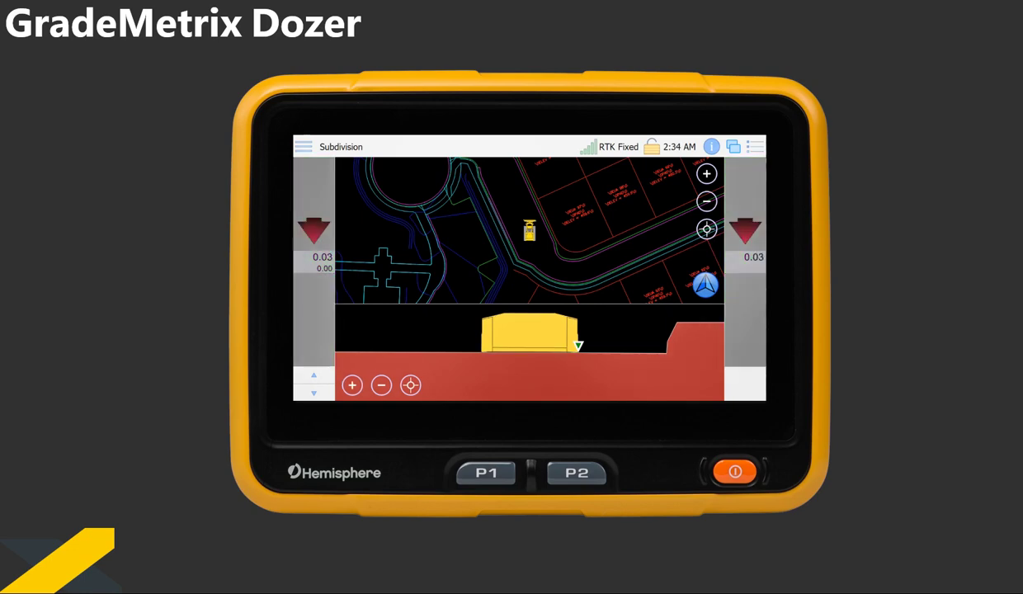
Create a new job named "parking lot" and continue to its job files
{"action": "left_click", "coordinate": [302, 146]}
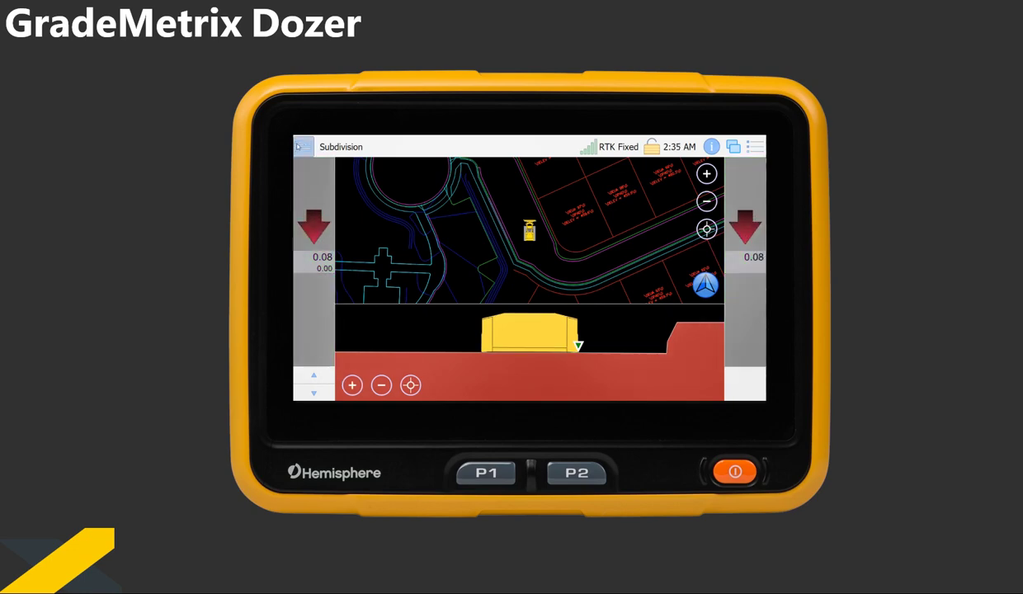
{"action": "left_click", "coordinate": [391, 191]}
{"action": "left_click", "coordinate": [334, 164]}
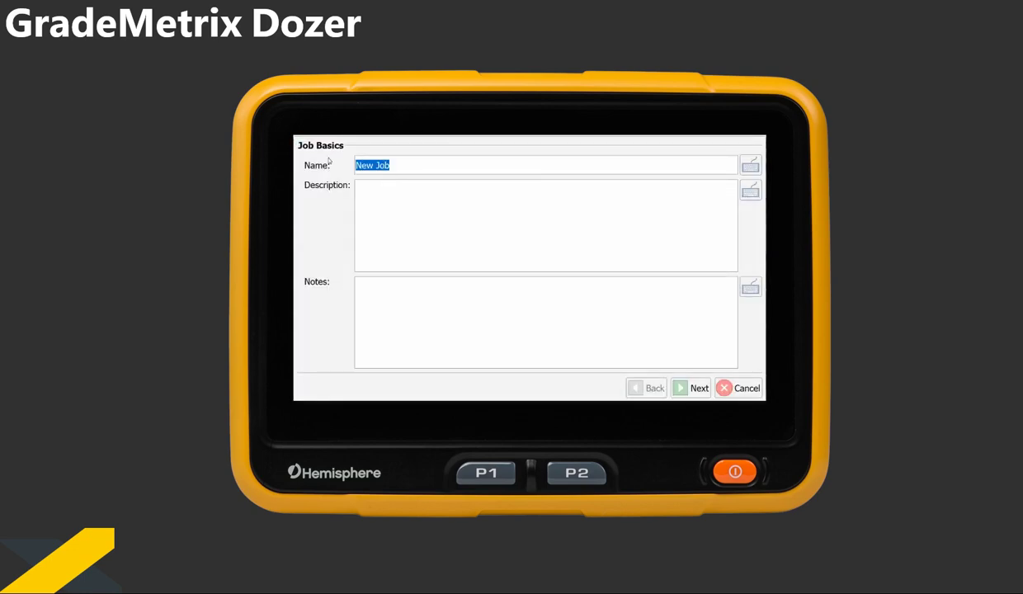
{"action": "type", "text": "p"}
{"action": "key", "text": "ctrl+a"}
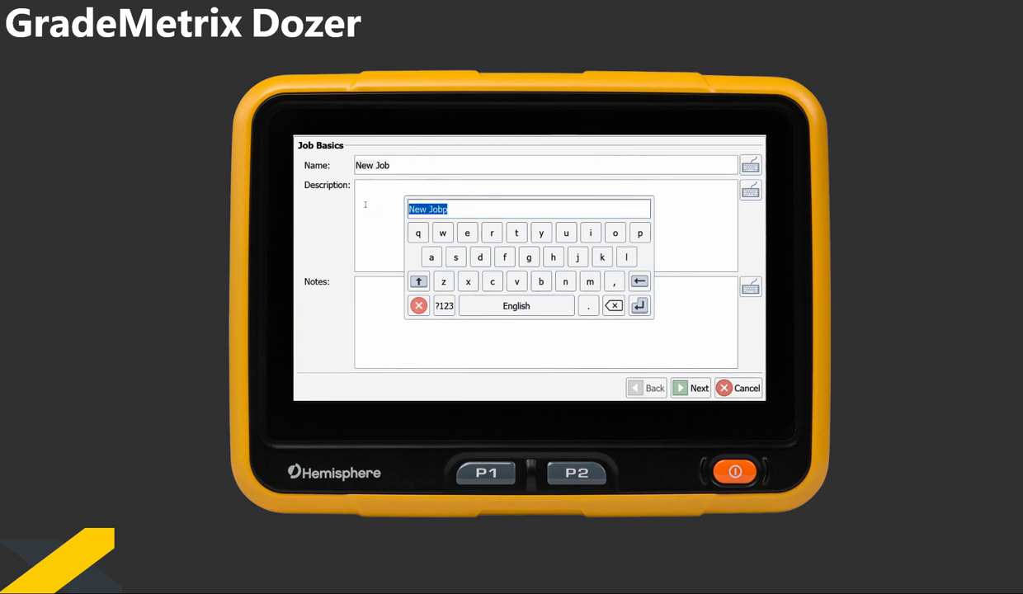
{"action": "type", "text": "park"}
{"action": "type", "text": "ing lot"}
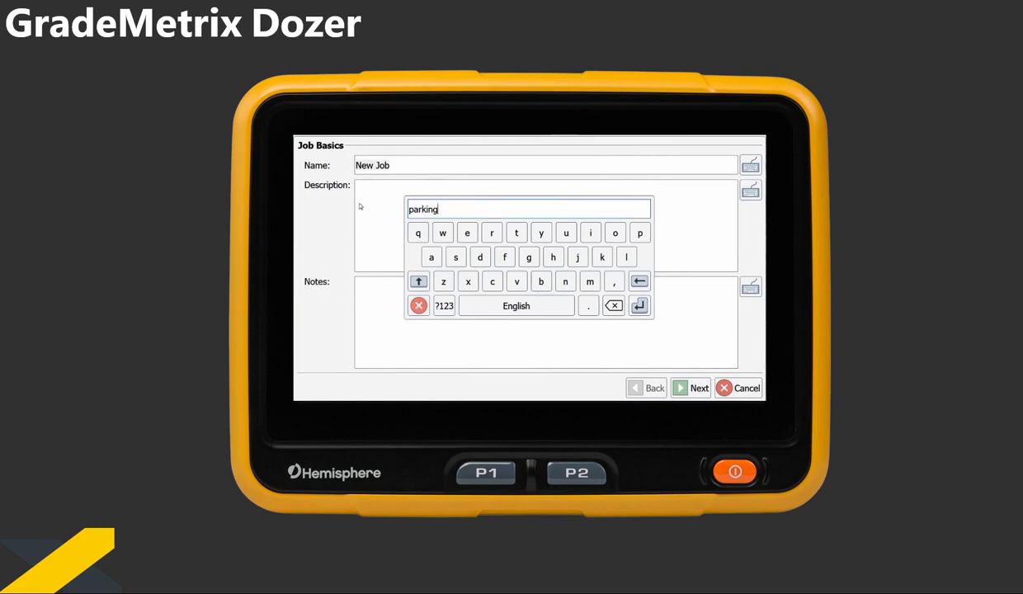
{"action": "key", "text": "Return"}
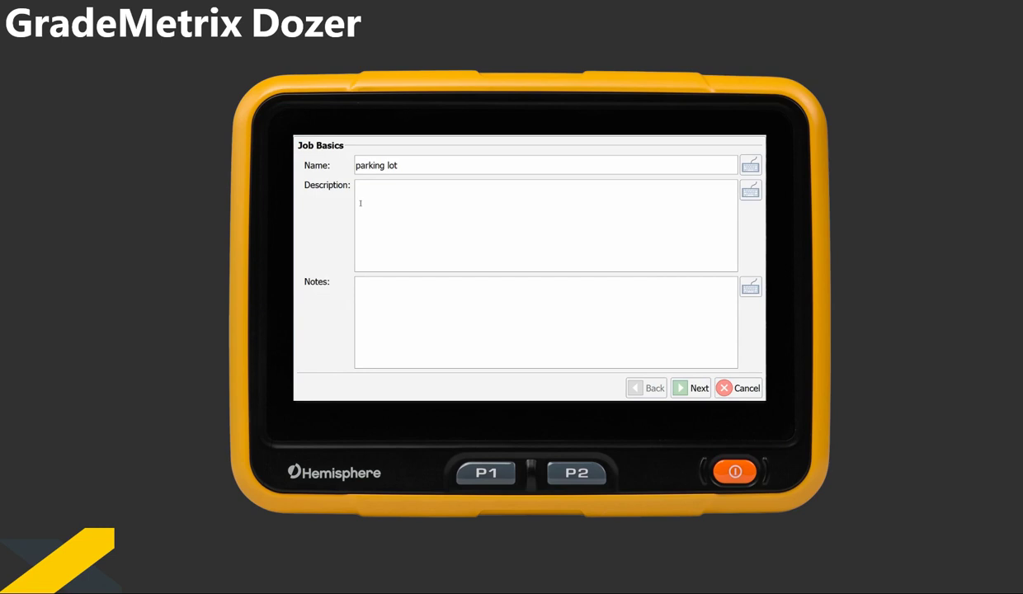
{"action": "left_click", "coordinate": [679, 384]}
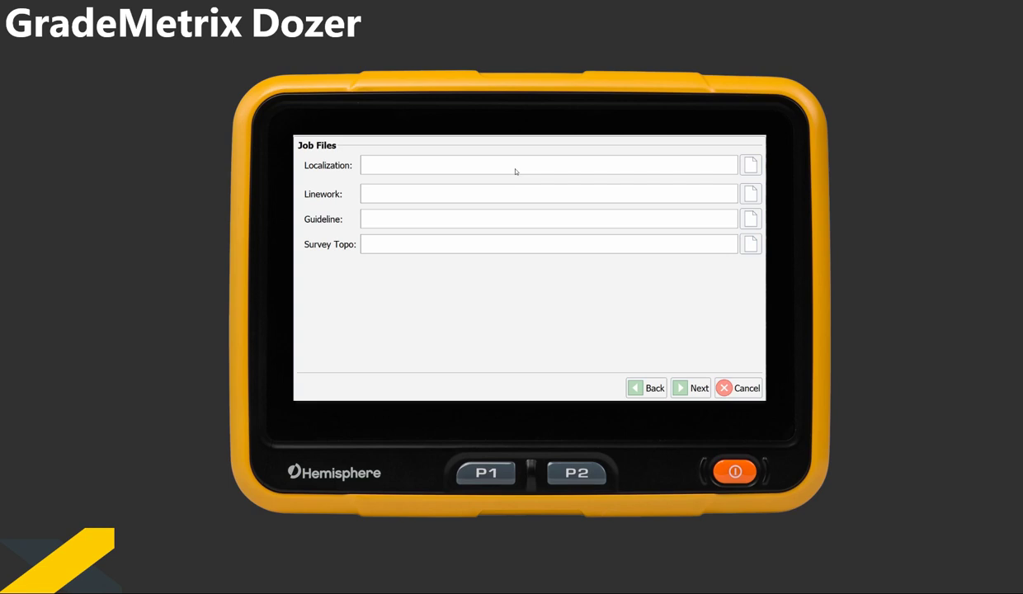
Assign maricopa control 8-2-18.loc from the Maricopa folder as the job's localization file
{"action": "left_click", "coordinate": [750, 167]}
{"action": "double_click", "coordinate": [458, 193]}
{"action": "left_click", "coordinate": [466, 178]}
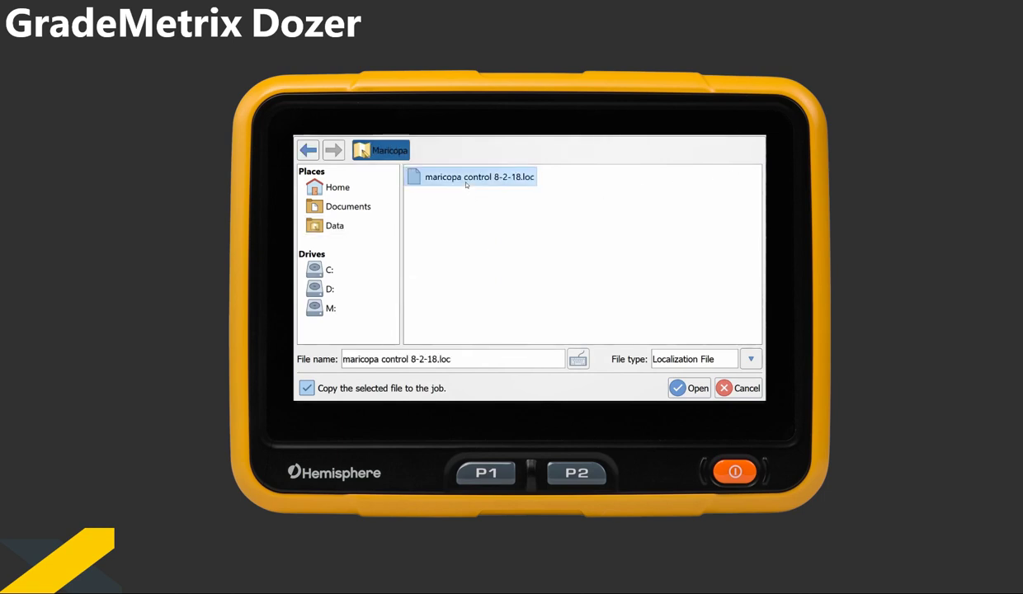
{"action": "left_click", "coordinate": [688, 388]}
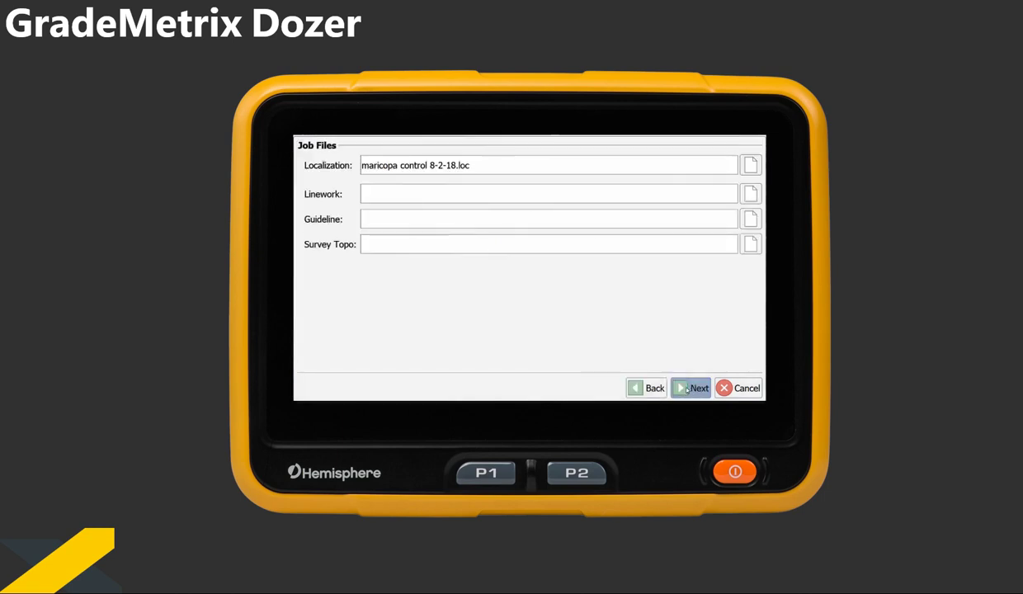
Assign Demo_Linework.dxf from the Maricopa folder as the job's linework file
{"action": "left_click", "coordinate": [749, 193]}
{"action": "double_click", "coordinate": [477, 202]}
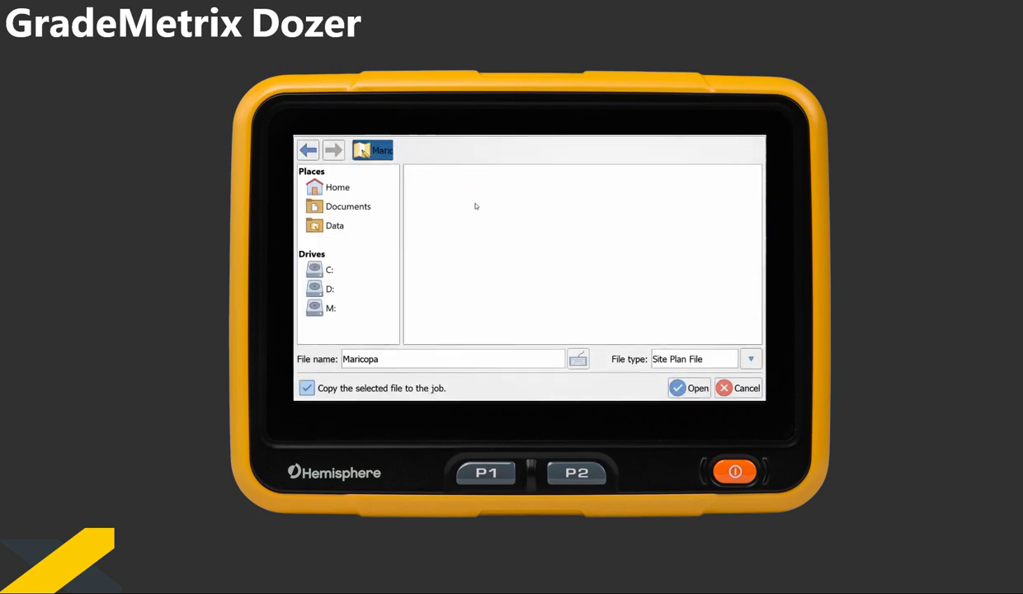
{"action": "left_click", "coordinate": [466, 178]}
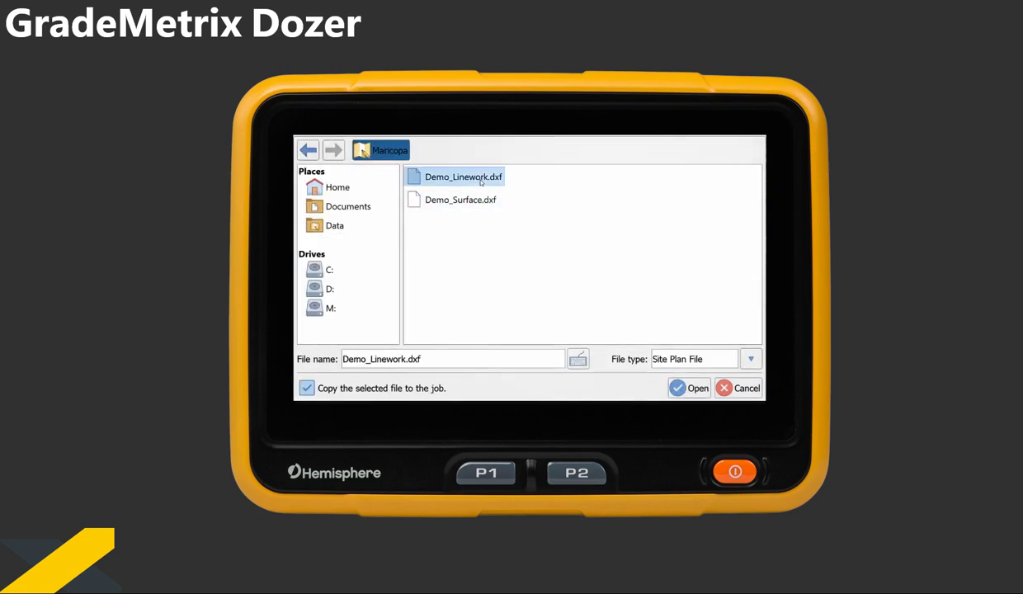
{"action": "left_click", "coordinate": [691, 388]}
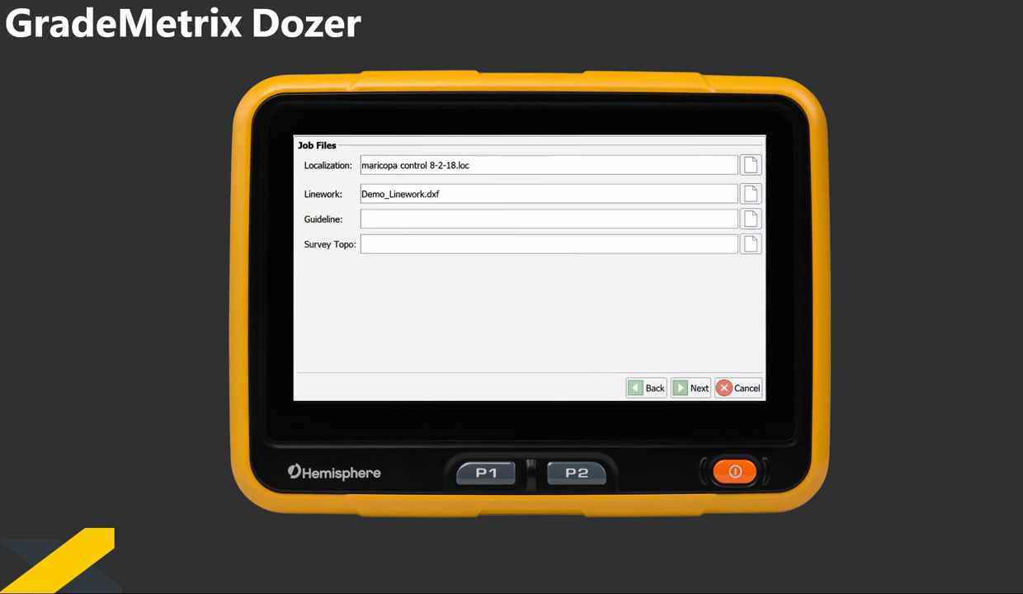
Add Demo_Surface.dxf from the Maricopa folder as the job's surface
{"action": "left_click", "coordinate": [690, 388]}
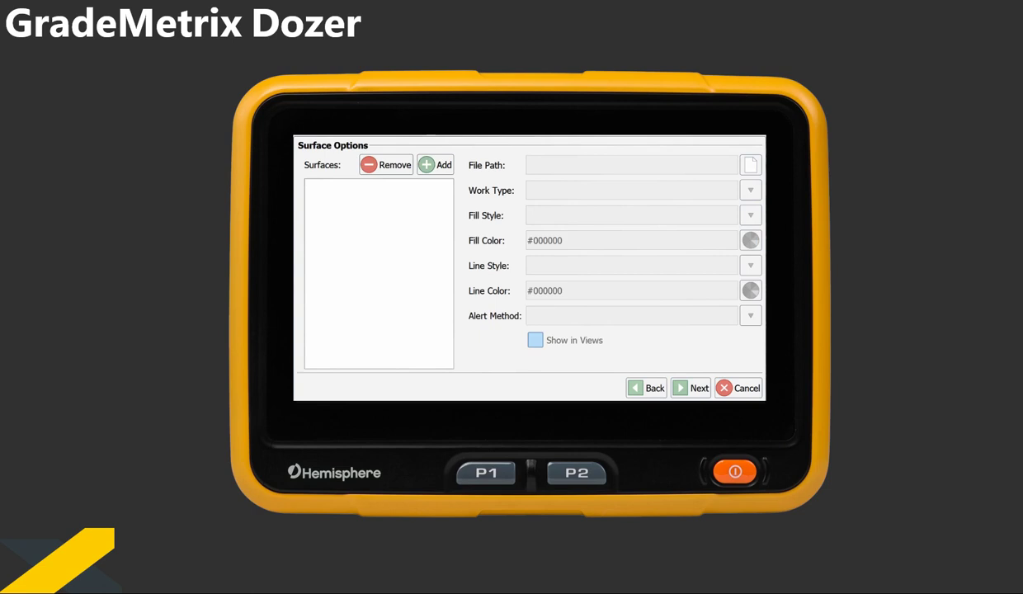
{"action": "left_click", "coordinate": [427, 162]}
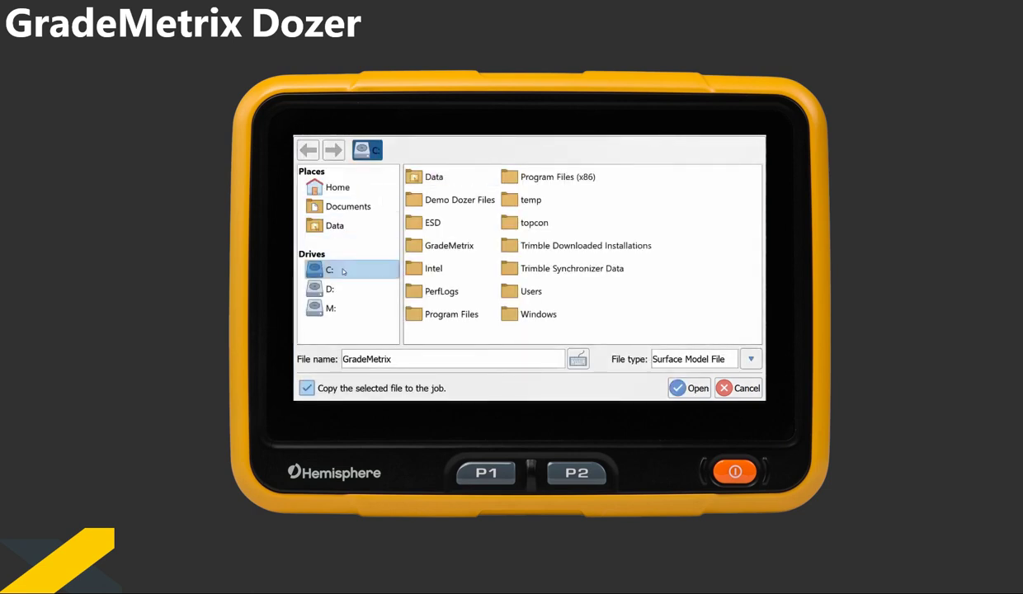
{"action": "double_click", "coordinate": [437, 178]}
{"action": "double_click", "coordinate": [444, 202]}
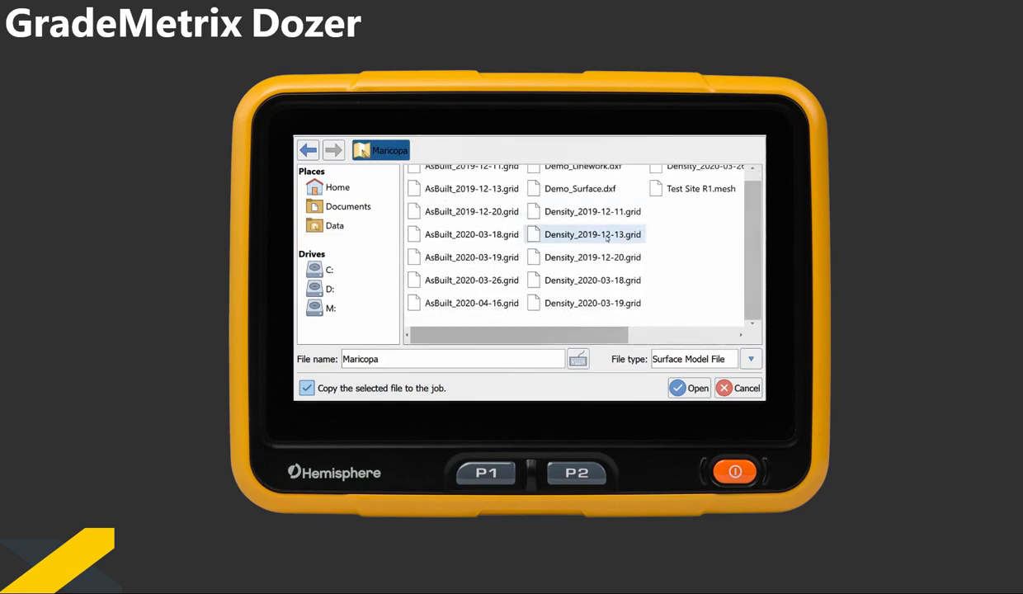
{"action": "mouse_move", "coordinate": [465, 334]}
{"action": "left_mouse_down"}
{"action": "mouse_move", "coordinate": [576, 333]}
{"action": "mouse_move", "coordinate": [464, 329]}
{"action": "left_mouse_up"}
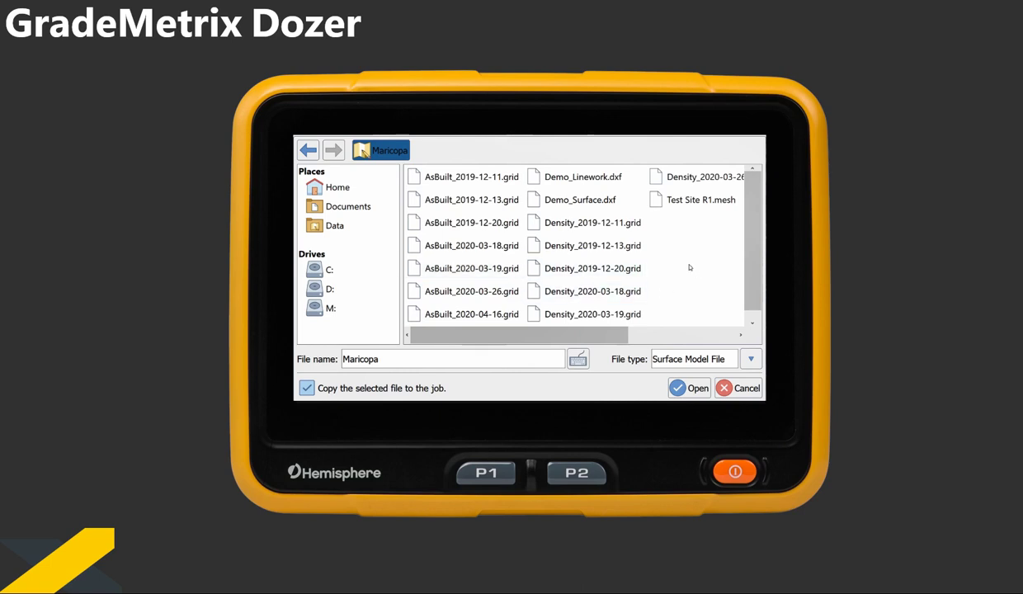
{"action": "double_click", "coordinate": [612, 203]}
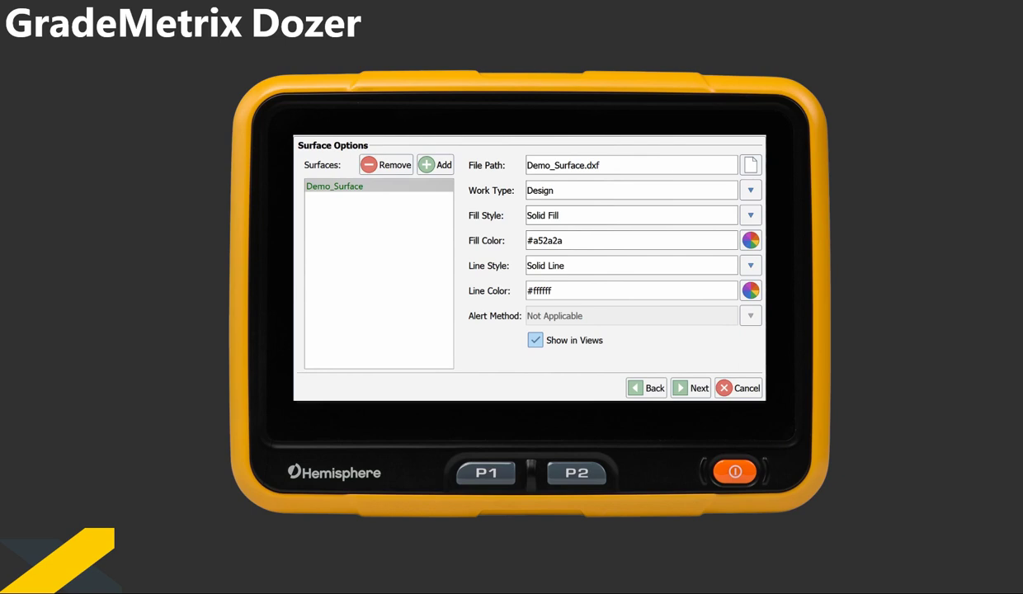
Accept the default surface options, job mapping and localization points, and finish creating the parking lot job
{"action": "left_click", "coordinate": [690, 388]}
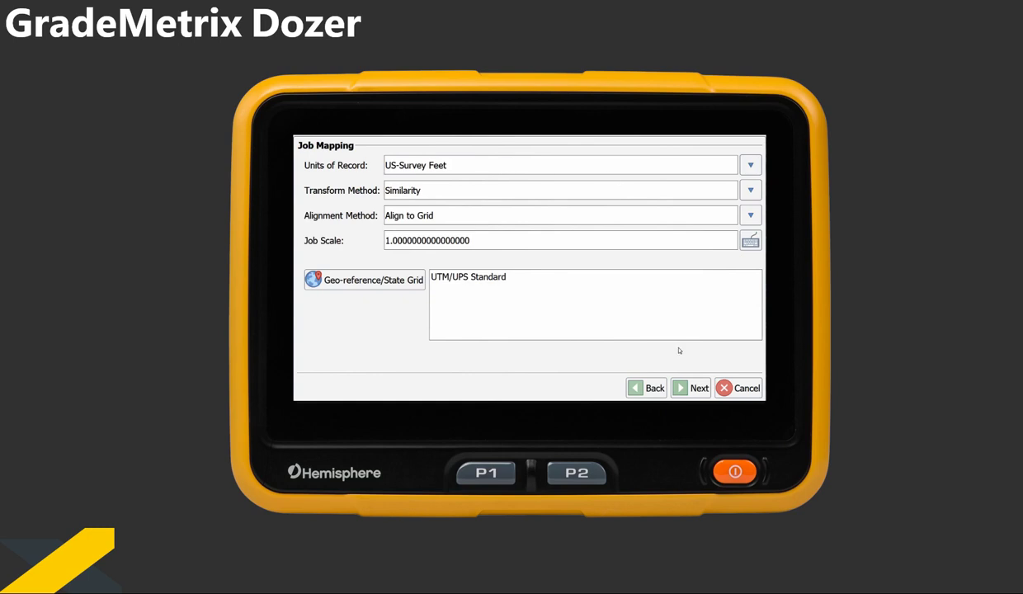
{"action": "left_click", "coordinate": [693, 389]}
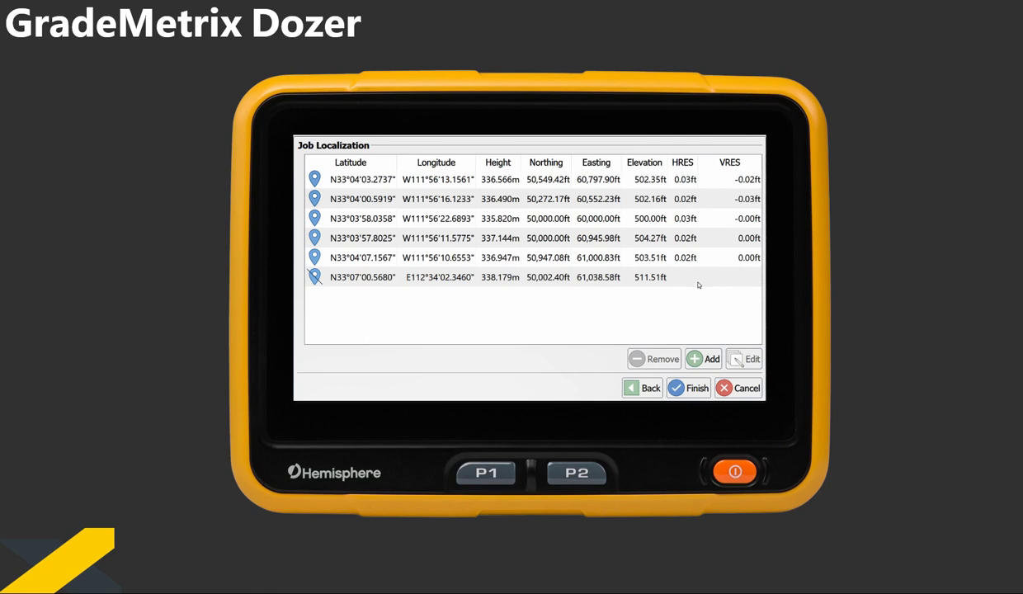
{"action": "mouse_move", "coordinate": [753, 277]}
{"action": "left_mouse_down"}
{"action": "mouse_move", "coordinate": [702, 258]}
{"action": "mouse_move", "coordinate": [701, 179]}
{"action": "mouse_move", "coordinate": [691, 258]}
{"action": "mouse_move", "coordinate": [701, 199]}
{"action": "mouse_move", "coordinate": [717, 179]}
{"action": "mouse_move", "coordinate": [752, 257]}
{"action": "left_mouse_up"}
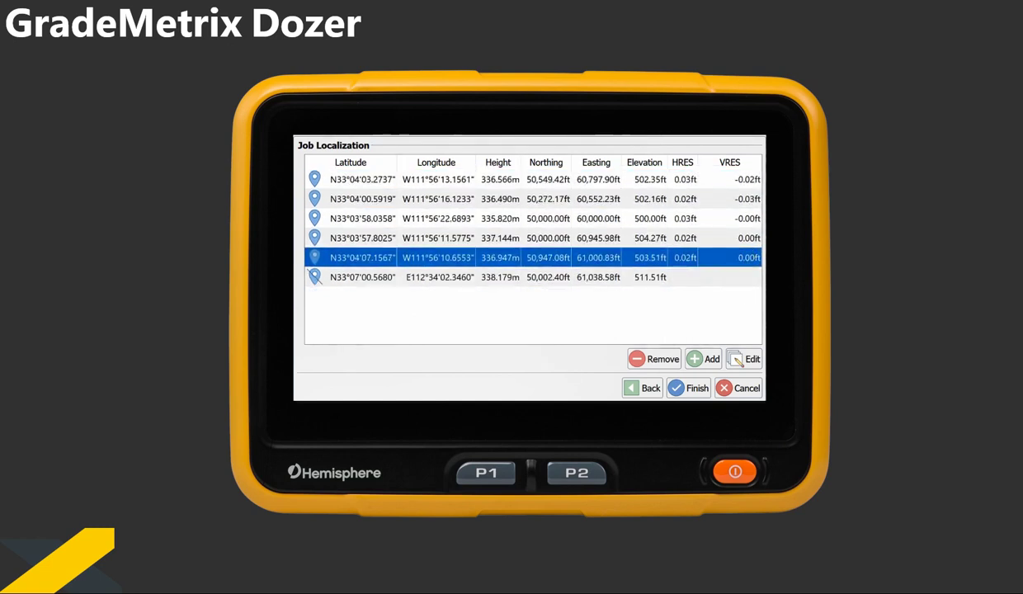
{"action": "left_click", "coordinate": [688, 388]}
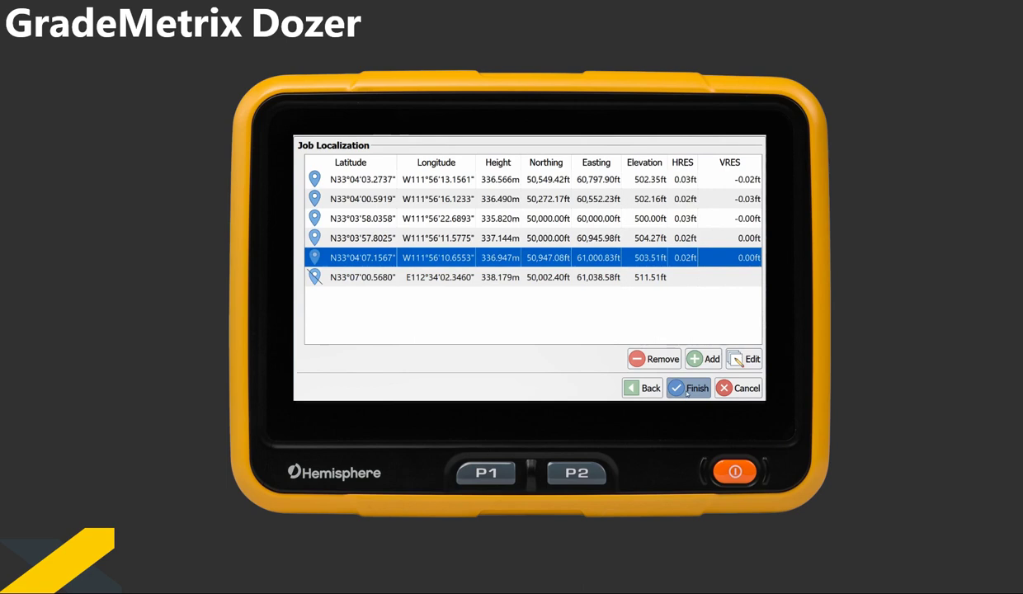
{"action": "left_click", "coordinate": [615, 298]}
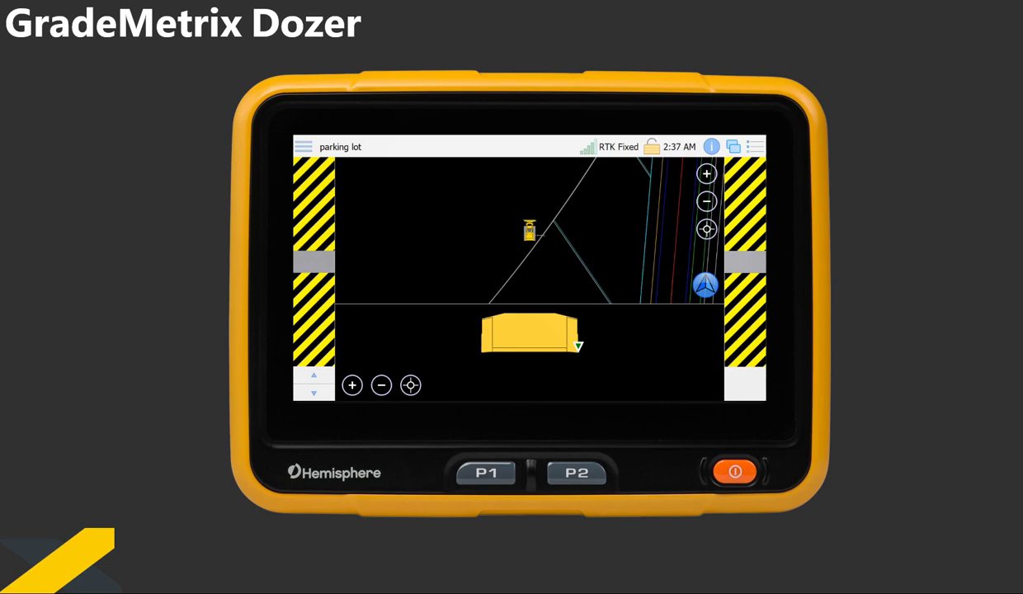
Open the existing Residential Pads job from the Data folder
{"action": "left_click", "coordinate": [304, 146]}
{"action": "left_click", "coordinate": [453, 188]}
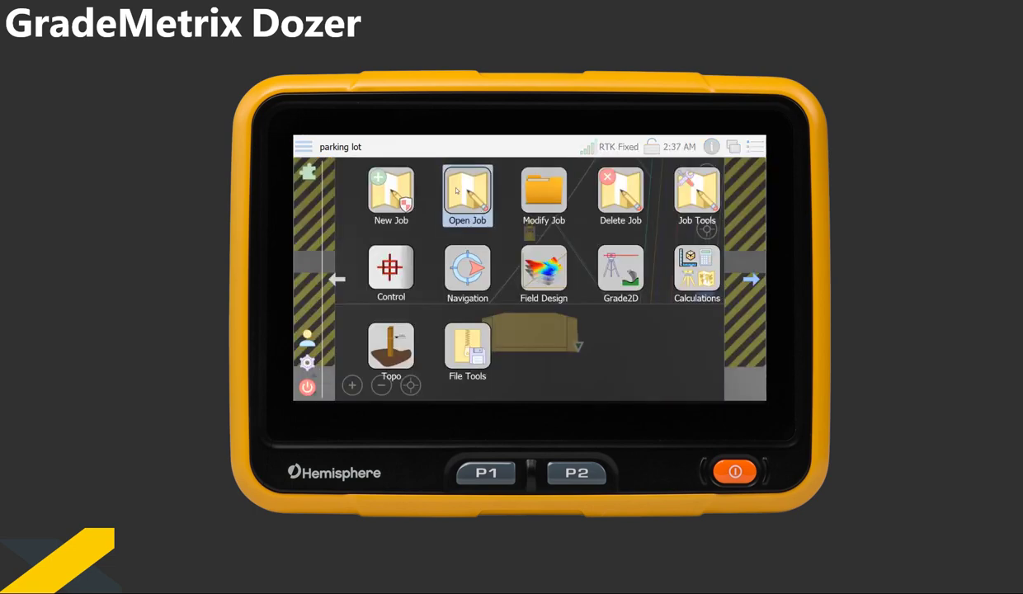
{"action": "left_click", "coordinate": [450, 245]}
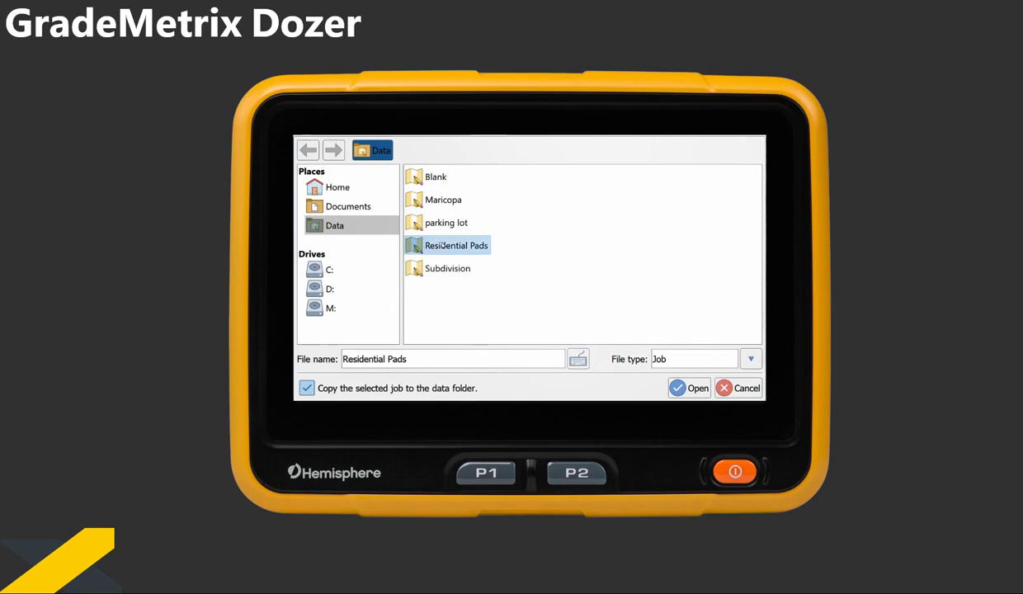
{"action": "left_click", "coordinate": [686, 389]}
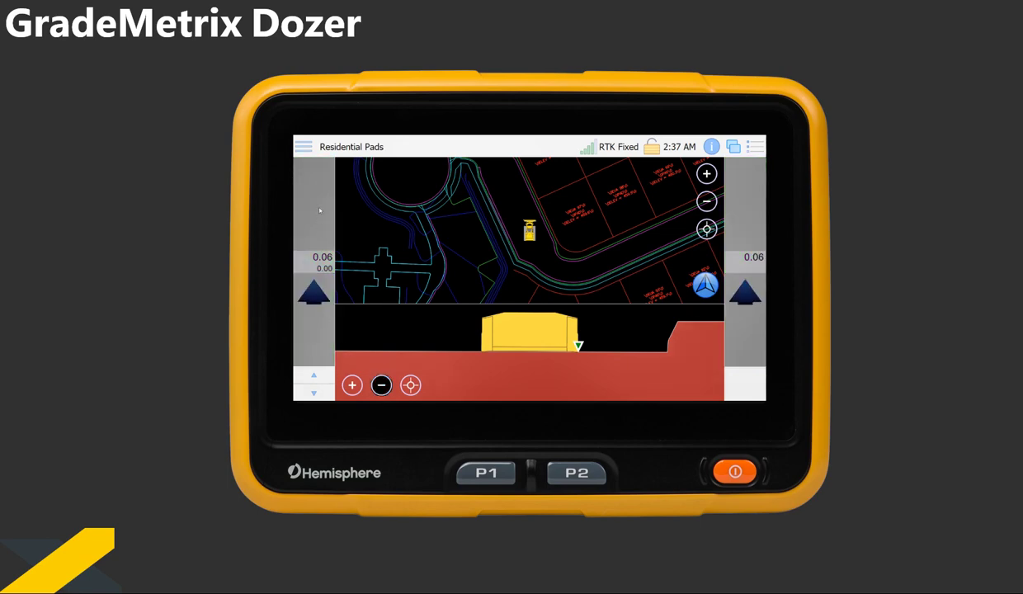
Build a flat pad named "pad" in Field Design with its elevation recorded from GNSS
{"action": "left_click", "coordinate": [304, 145]}
{"action": "left_click", "coordinate": [543, 269]}
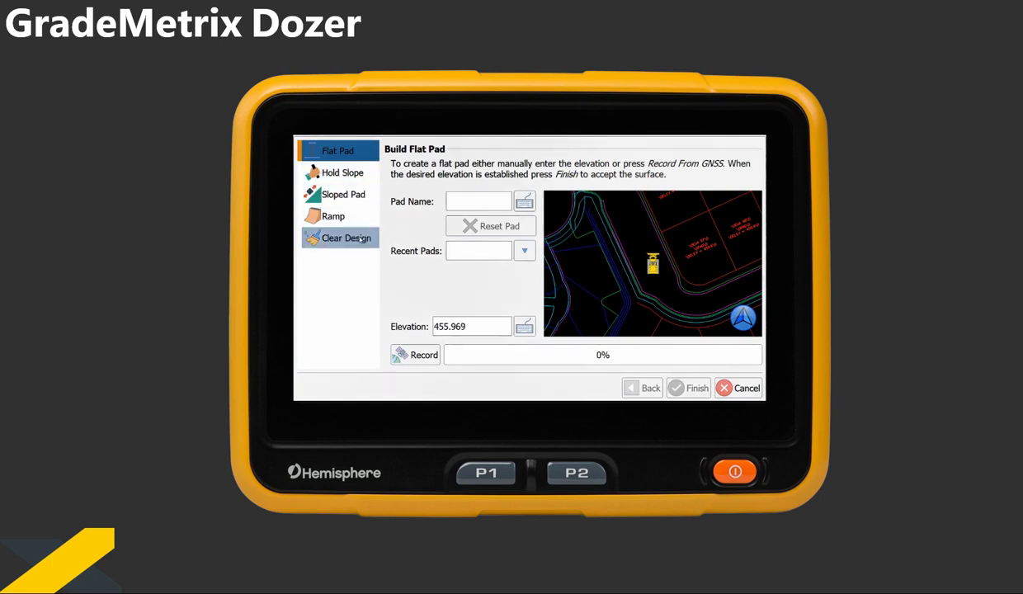
{"action": "left_click", "coordinate": [524, 251]}
{"action": "left_click", "coordinate": [535, 284]}
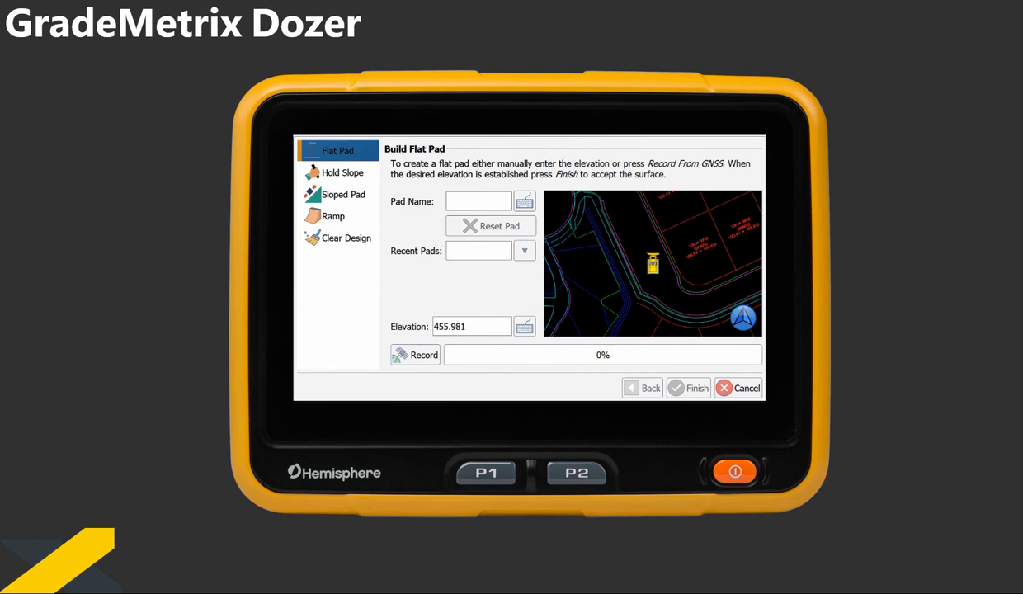
{"action": "left_click", "coordinate": [458, 202]}
{"action": "type", "text": "pad"}
{"action": "key", "text": "Return"}
{"action": "left_click", "coordinate": [417, 355]}
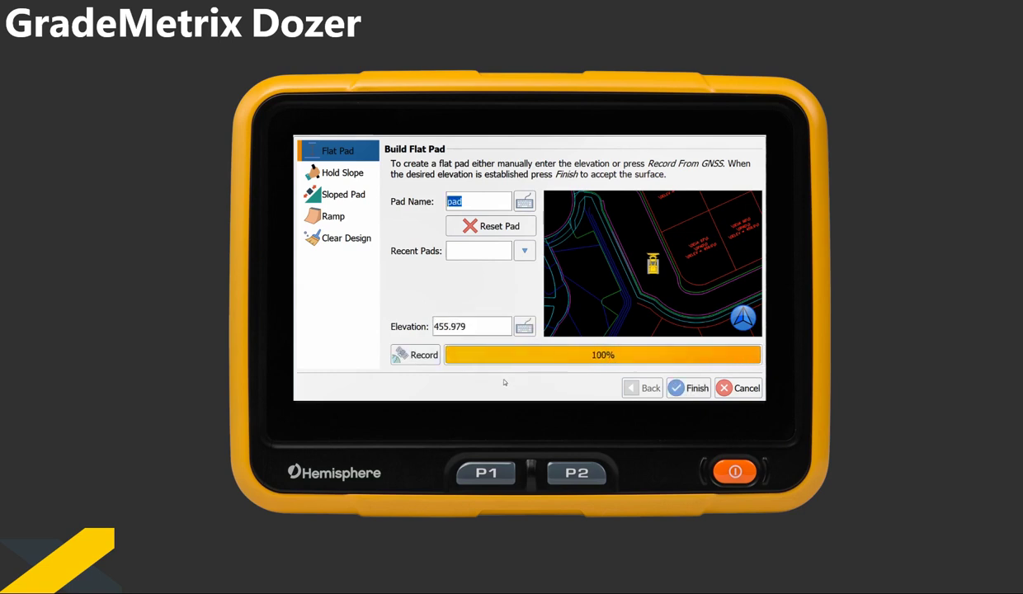
{"action": "left_click", "coordinate": [688, 388]}
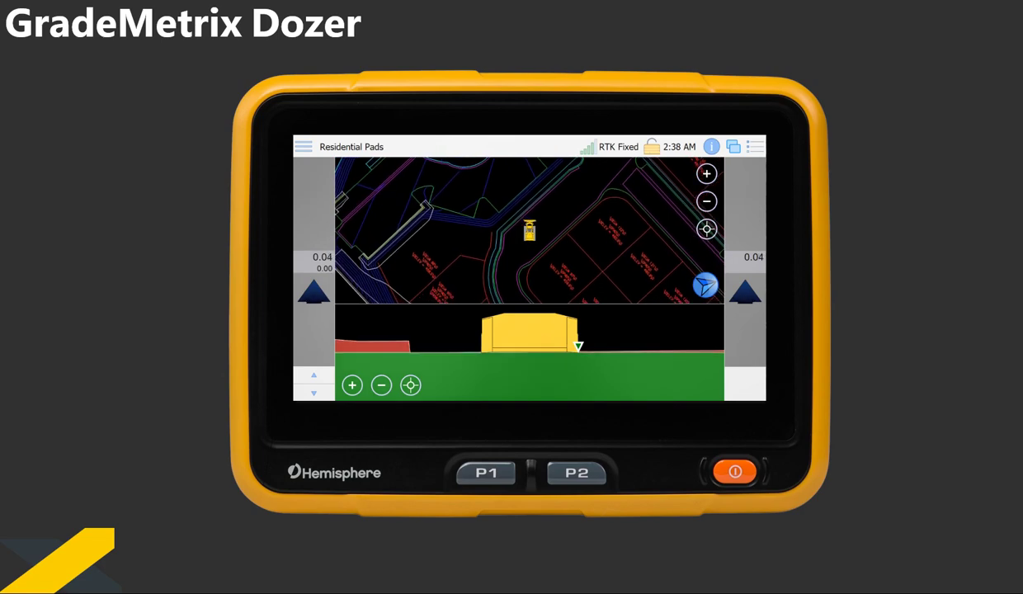
{"action": "left_click", "coordinate": [316, 251]}
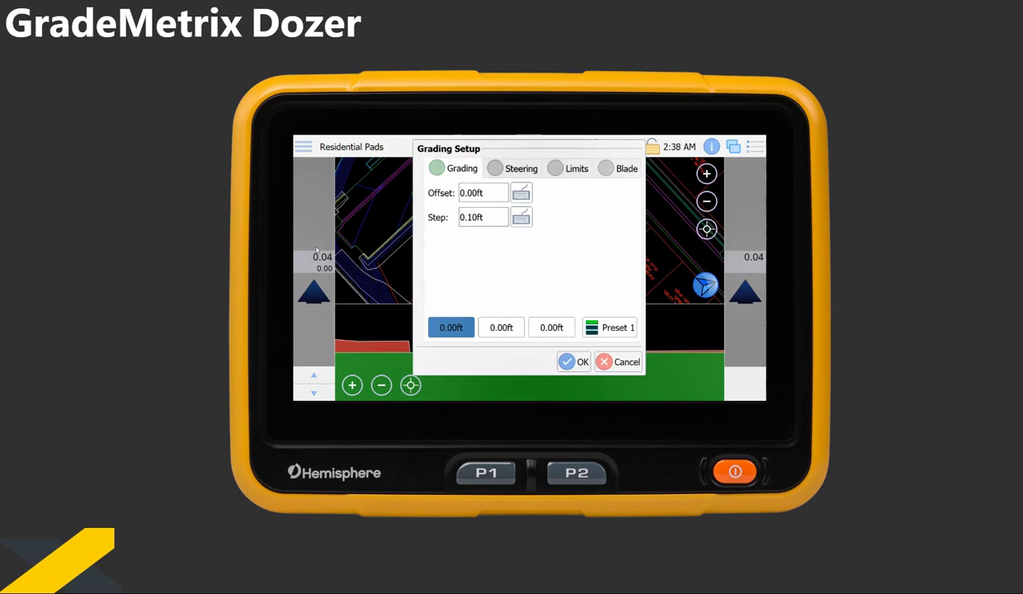
{"action": "left_click", "coordinate": [479, 193]}
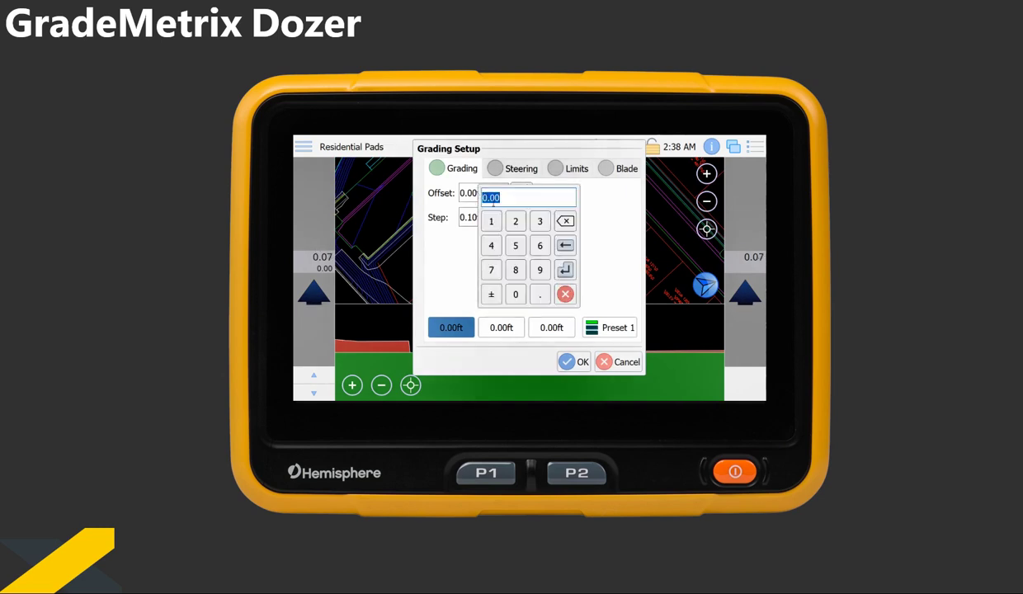
{"action": "left_click", "coordinate": [491, 294]}
{"action": "left_click", "coordinate": [491, 221]}
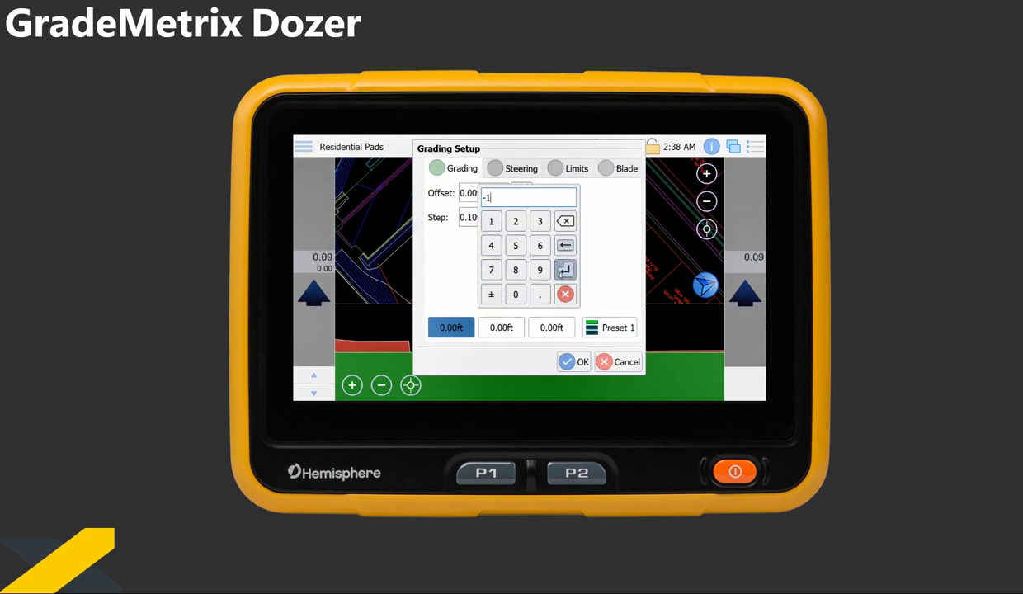
{"action": "left_click", "coordinate": [565, 293]}
{"action": "left_click", "coordinate": [578, 361]}
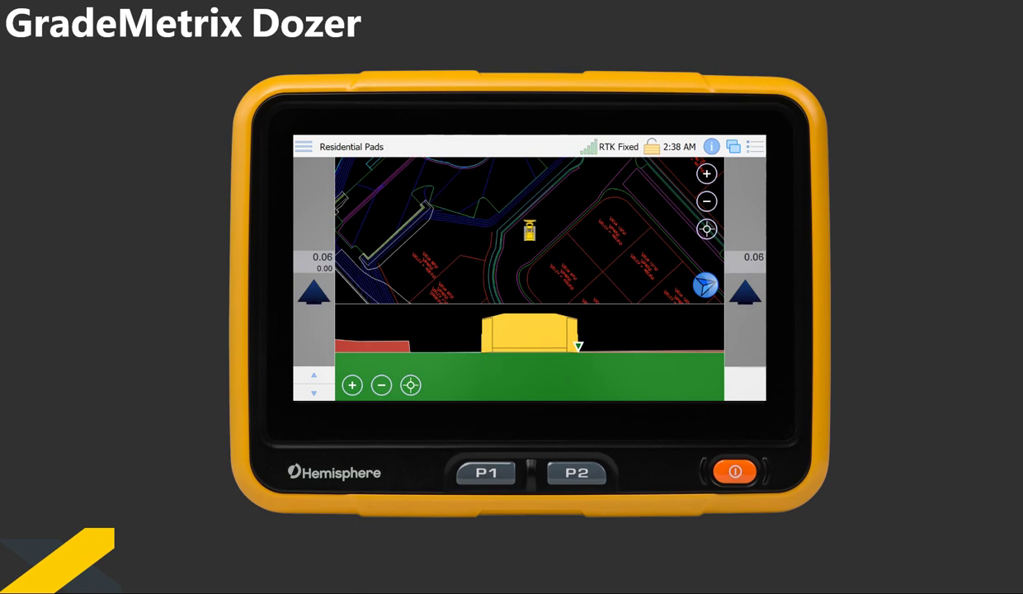
Clear the flat pad from the job's field design
{"action": "left_click", "coordinate": [303, 146]}
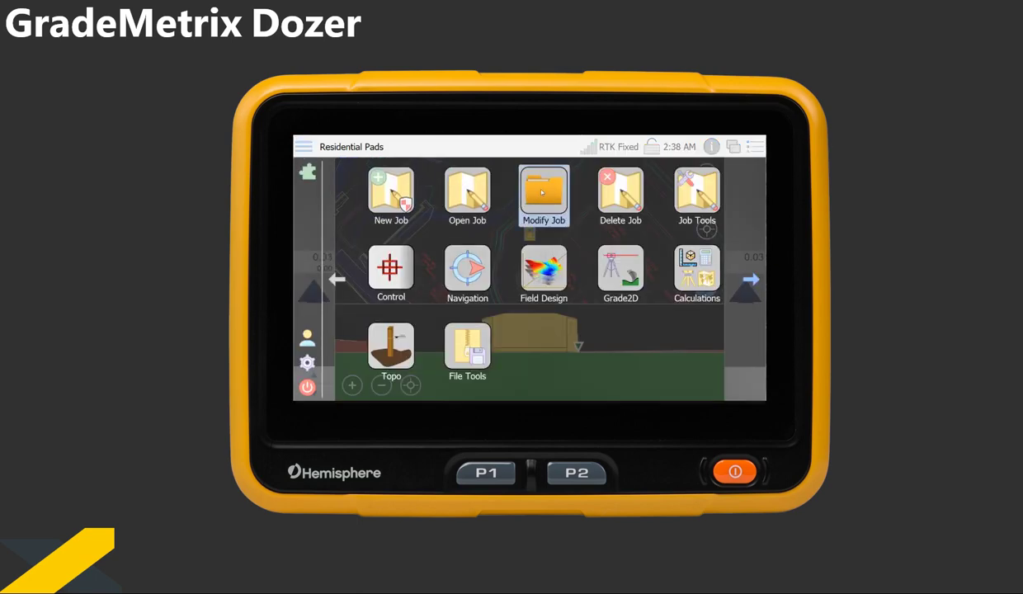
{"action": "left_click", "coordinate": [555, 270]}
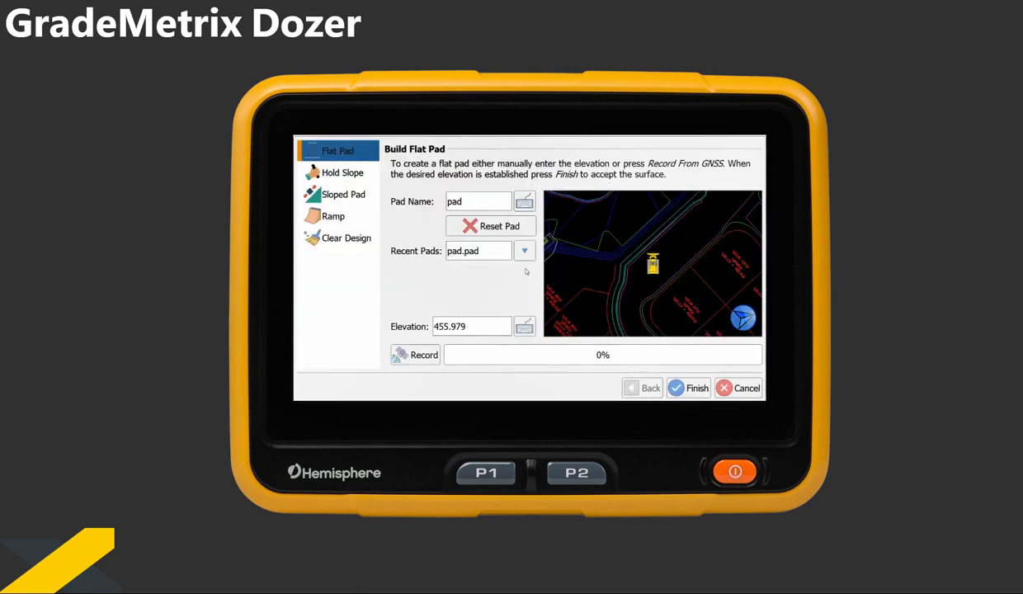
{"action": "left_click", "coordinate": [357, 241]}
{"action": "left_click", "coordinate": [689, 387]}
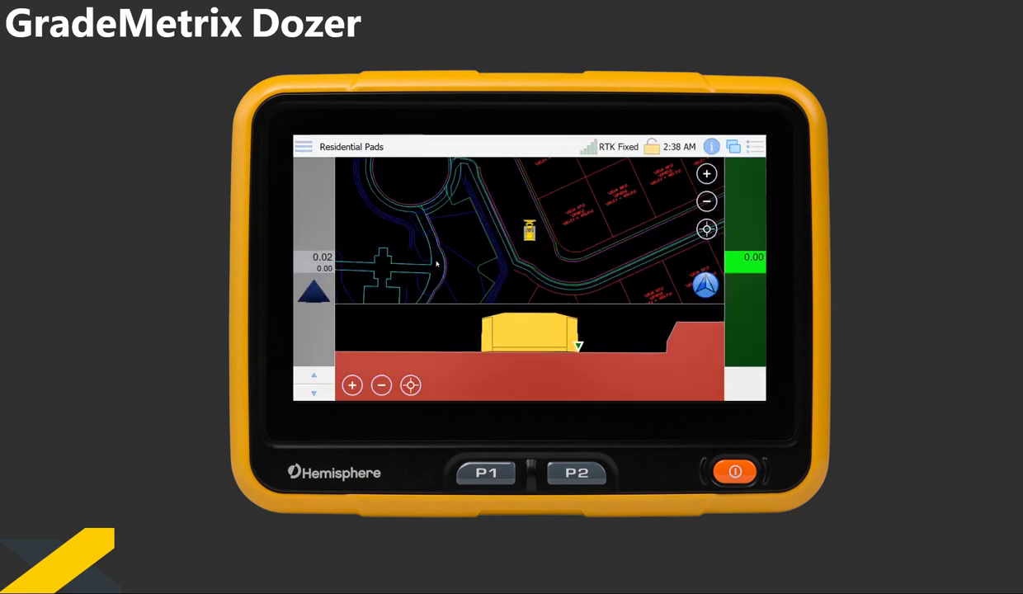
{"action": "left_click", "coordinate": [543, 268]}
{"action": "left_click", "coordinate": [341, 172]}
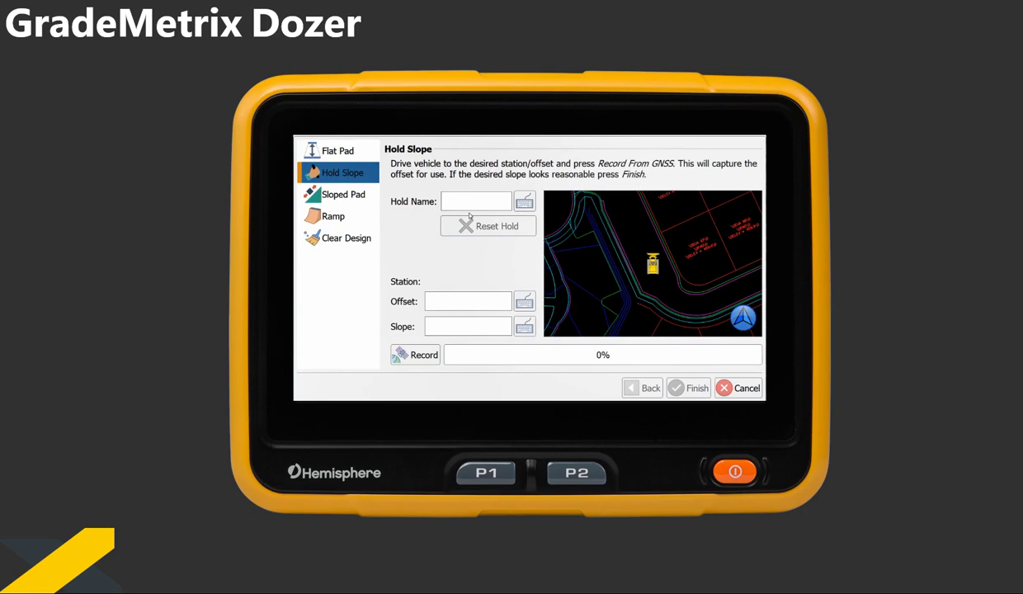
{"action": "left_click", "coordinate": [725, 386]}
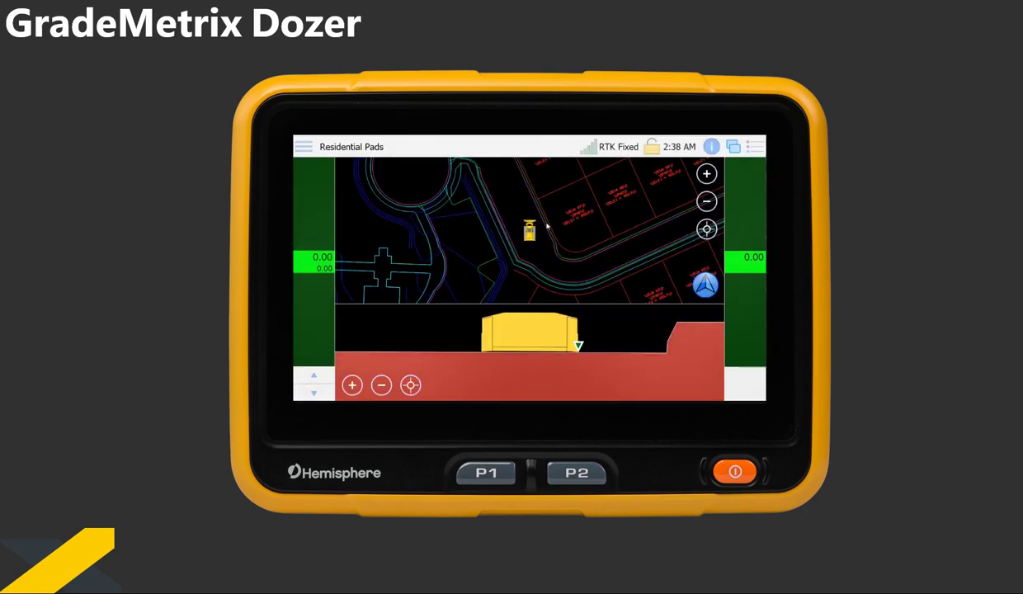
Use the linework beside the dozer as the guideline and create a hold slope recorded from GNSS
{"action": "left_click", "coordinate": [529, 221]}
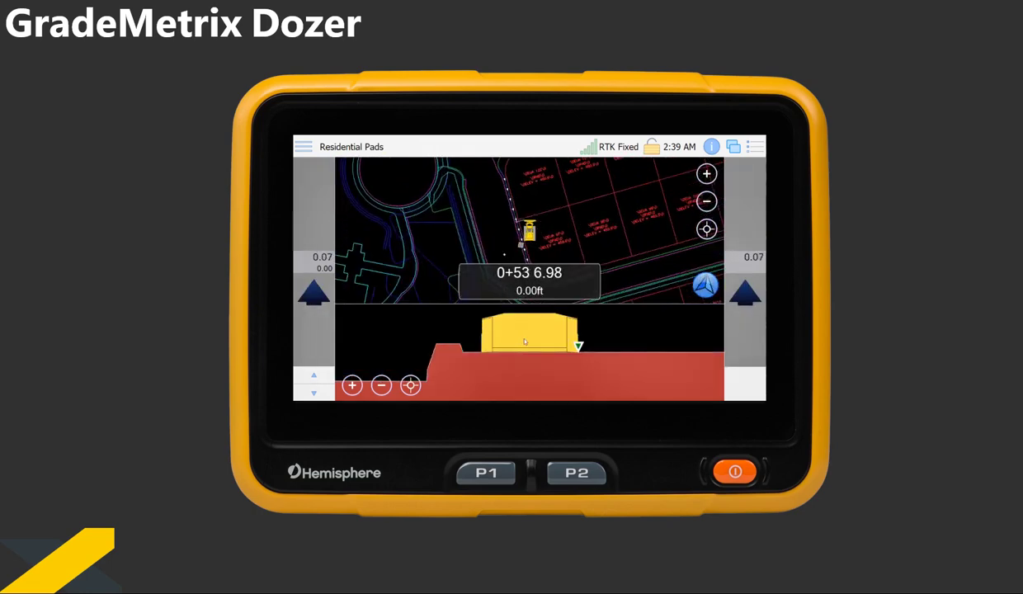
{"action": "left_click", "coordinate": [304, 147]}
{"action": "left_click", "coordinate": [549, 272]}
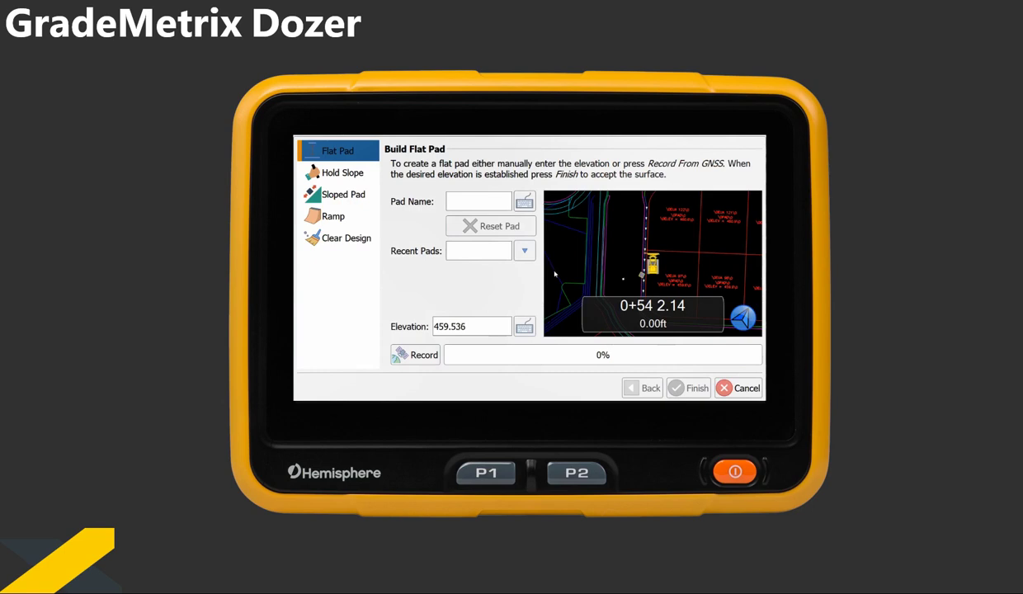
{"action": "left_click", "coordinate": [339, 173]}
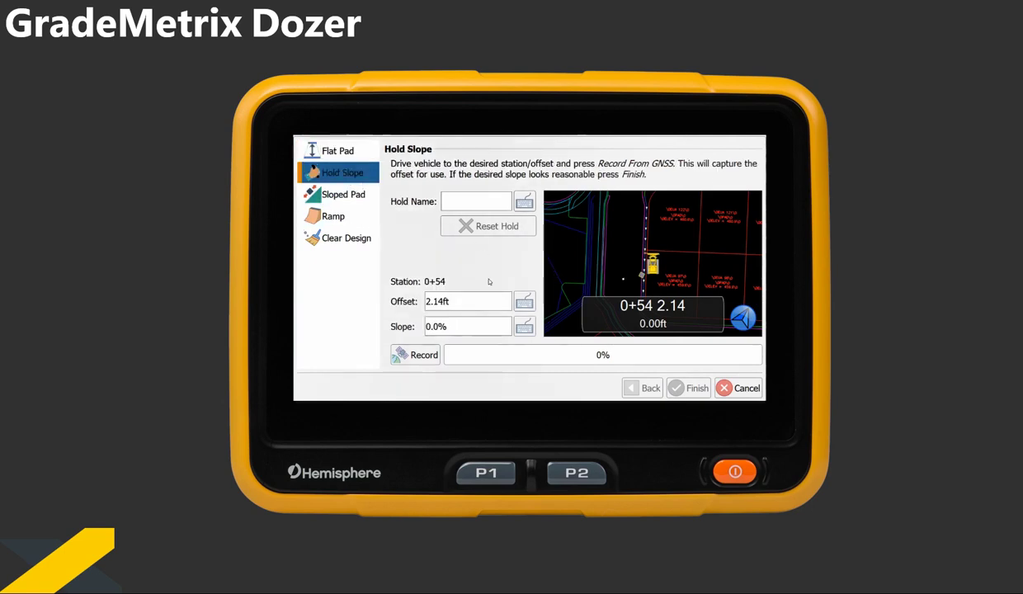
{"action": "left_click", "coordinate": [415, 355]}
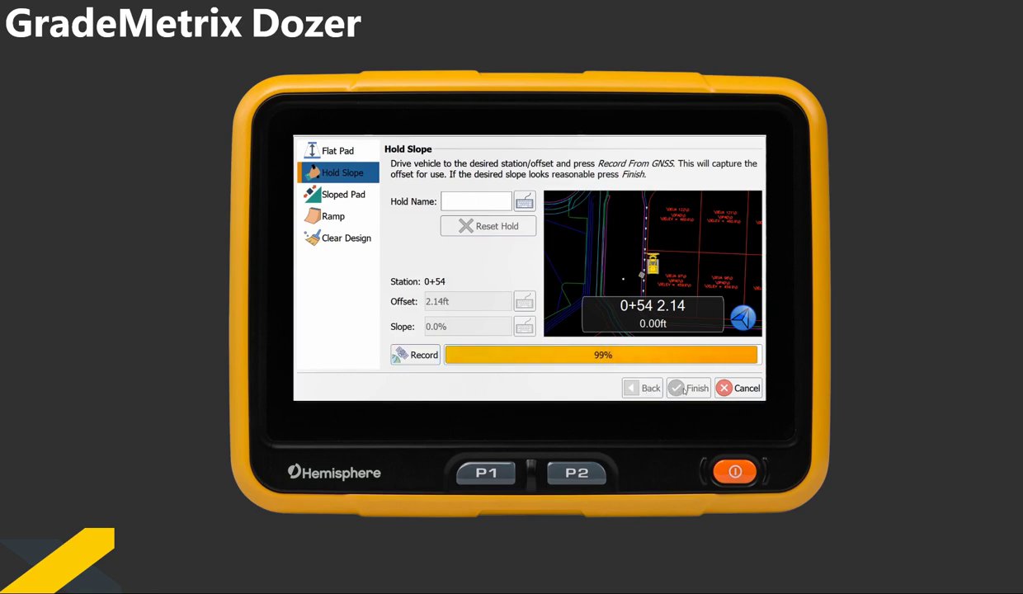
{"action": "left_click", "coordinate": [688, 387]}
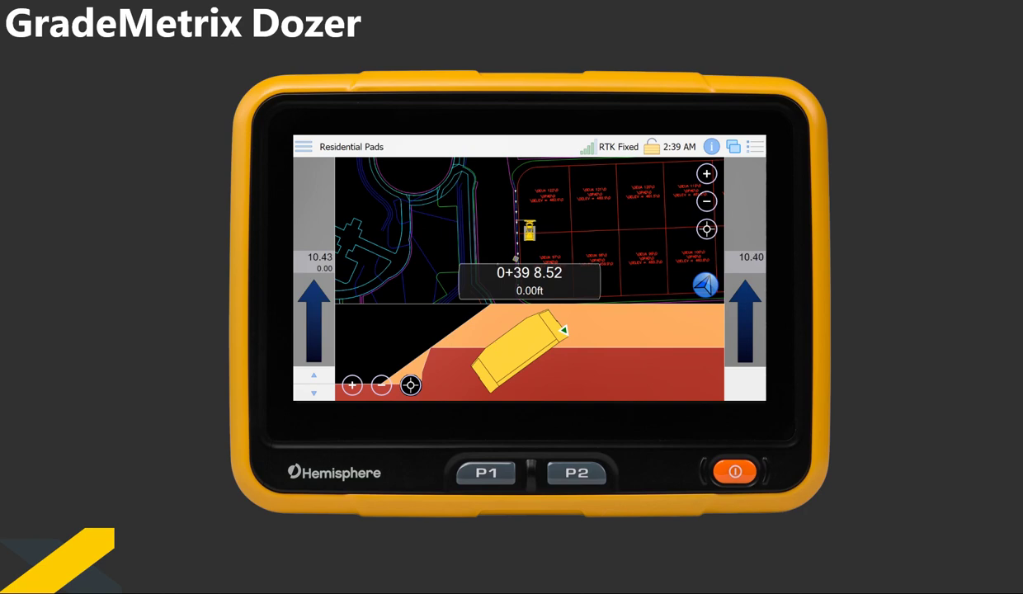
Clear the held slope from the field design with the Stop Holding Slope option
{"action": "left_click", "coordinate": [303, 146]}
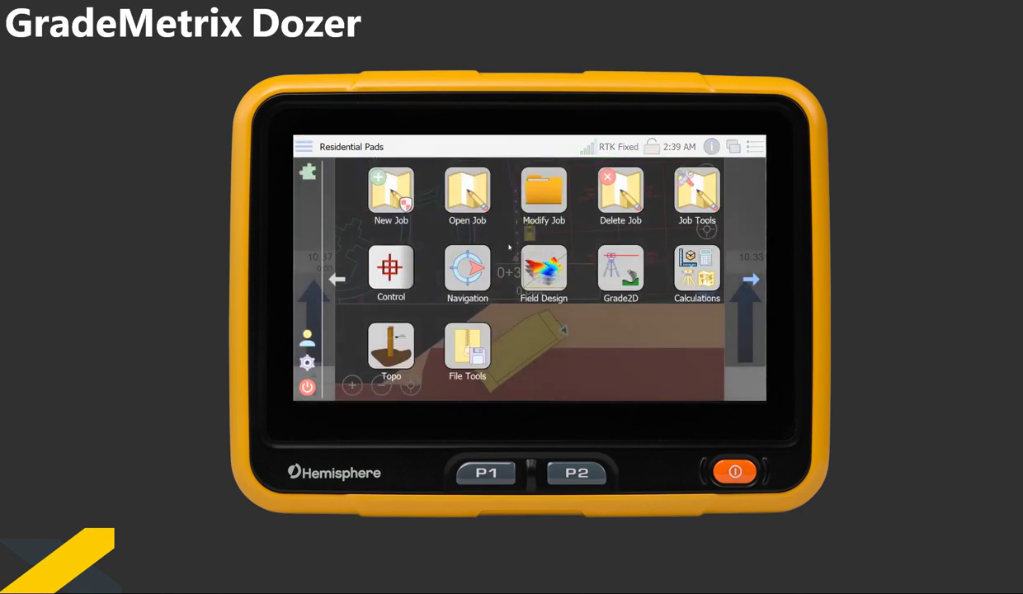
{"action": "left_click", "coordinate": [544, 265]}
{"action": "left_click", "coordinate": [363, 240]}
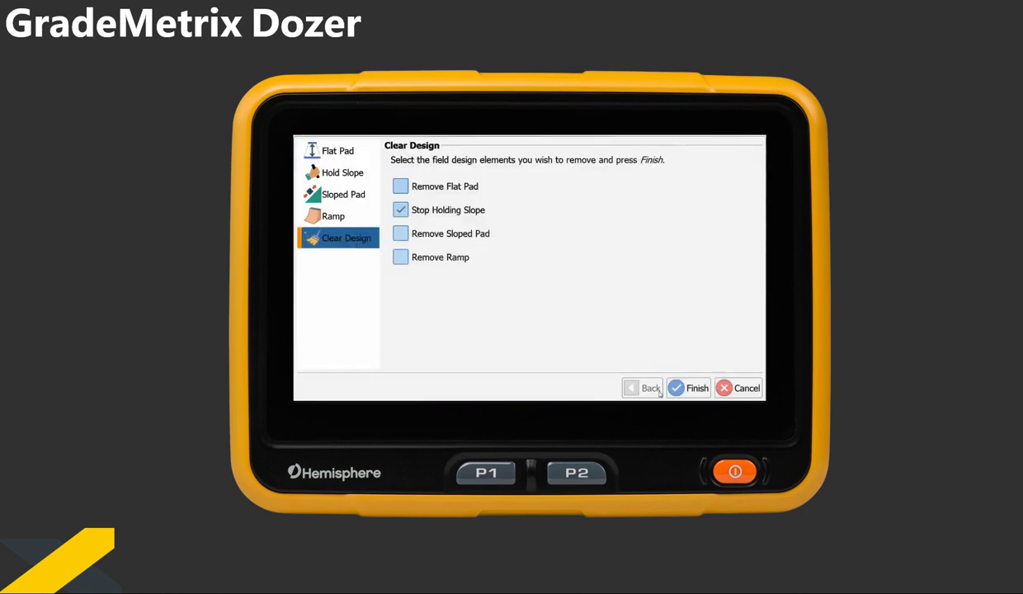
{"action": "left_click", "coordinate": [689, 388]}
Start a sloped pad named "s" in Field Design and record its base point from GPS
{"action": "left_click", "coordinate": [303, 146]}
{"action": "left_click", "coordinate": [542, 265]}
{"action": "left_click", "coordinate": [360, 198]}
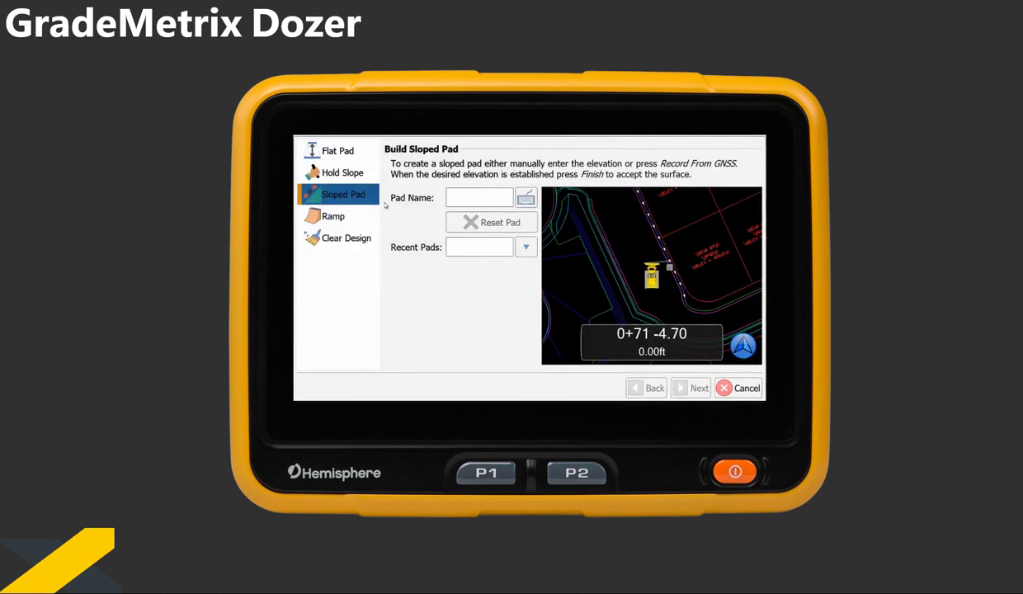
{"action": "left_click", "coordinate": [460, 200]}
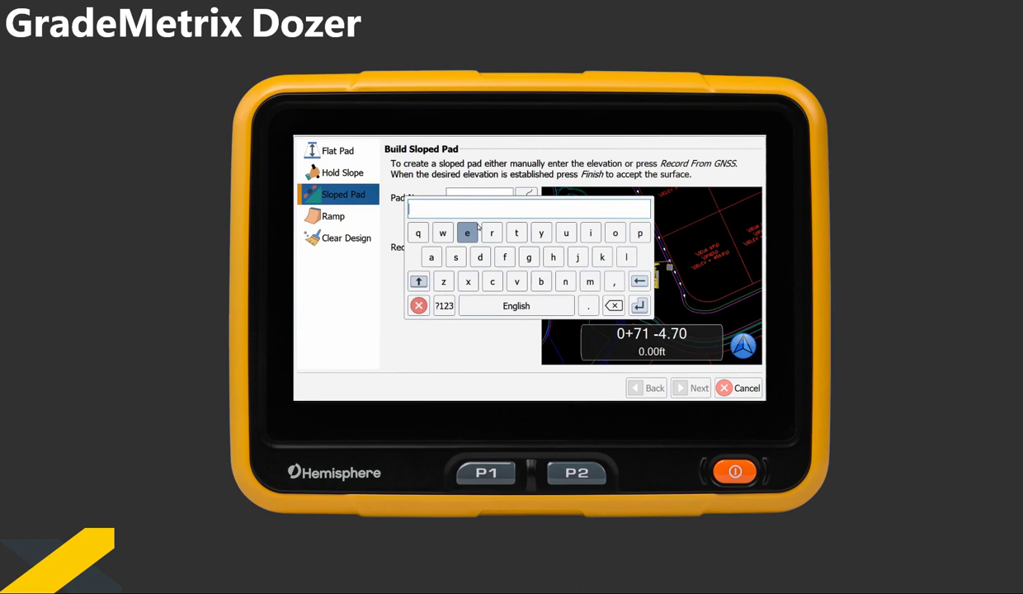
{"action": "left_click", "coordinate": [456, 257]}
{"action": "left_click", "coordinate": [639, 305]}
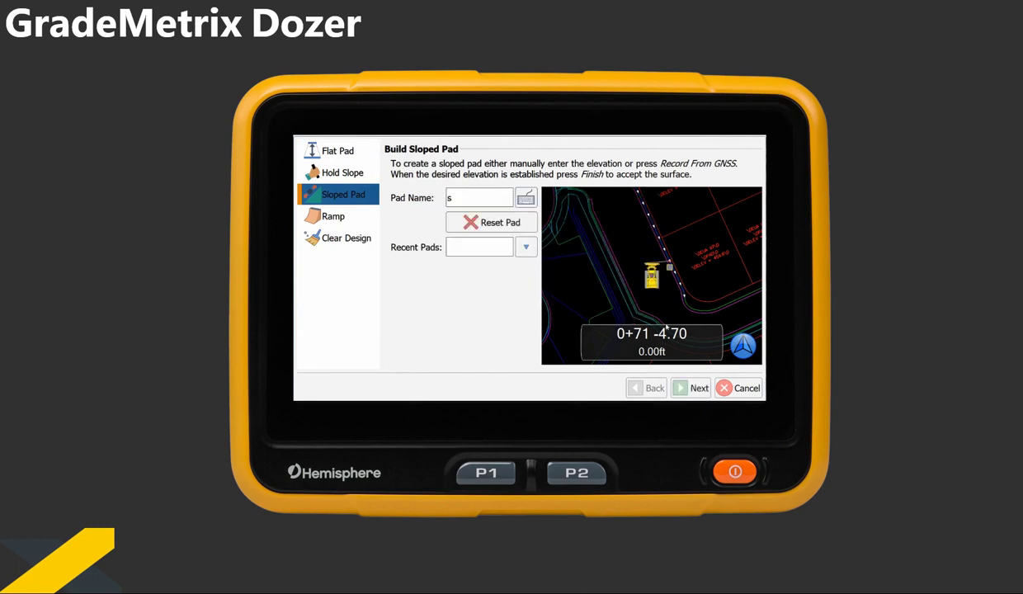
{"action": "left_click", "coordinate": [693, 389]}
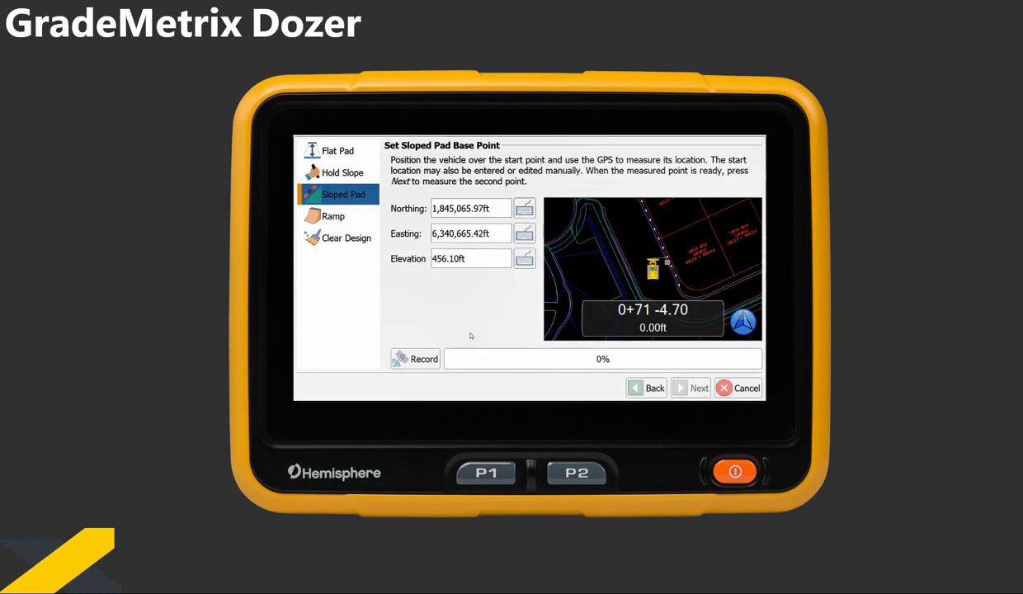
{"action": "left_click", "coordinate": [415, 359]}
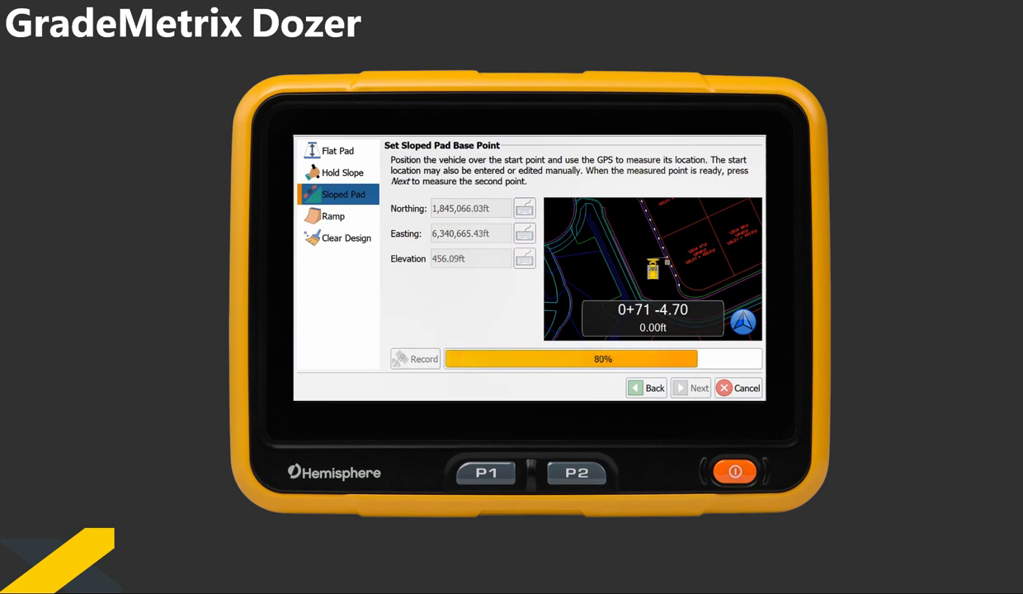
{"action": "left_click", "coordinate": [680, 390]}
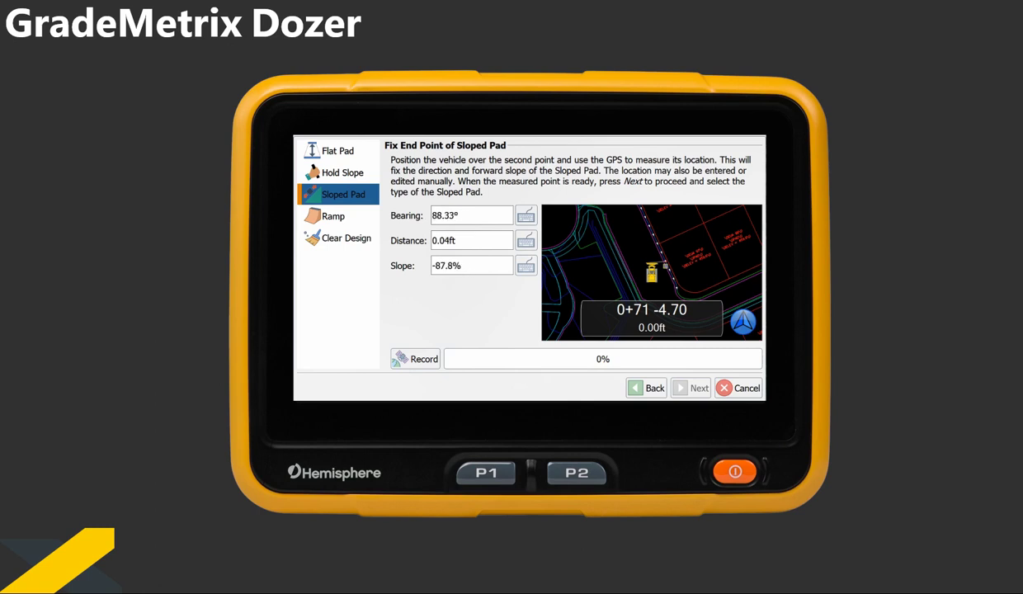
Record the sloped pad's end point from GPS and set its bearing to 0°
{"action": "left_click", "coordinate": [410, 359]}
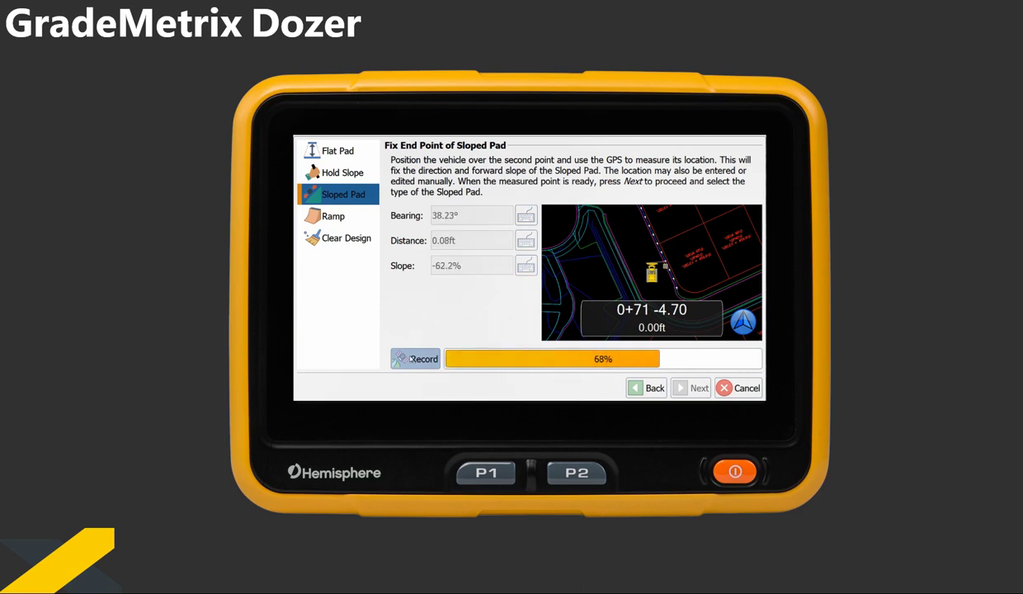
{"action": "left_click", "coordinate": [440, 211]}
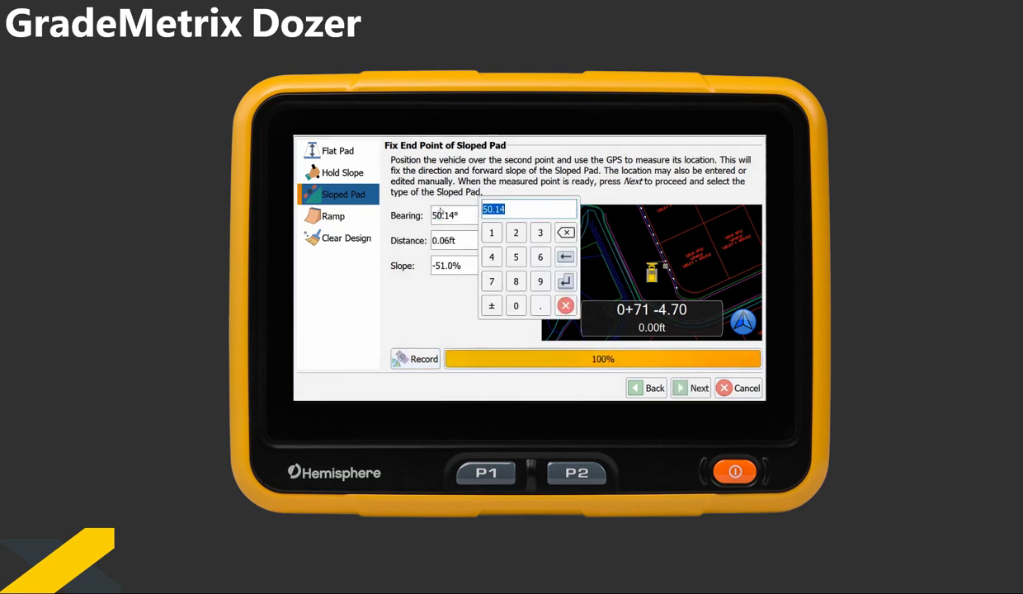
{"action": "left_click", "coordinate": [515, 305]}
{"action": "left_click", "coordinate": [566, 281]}
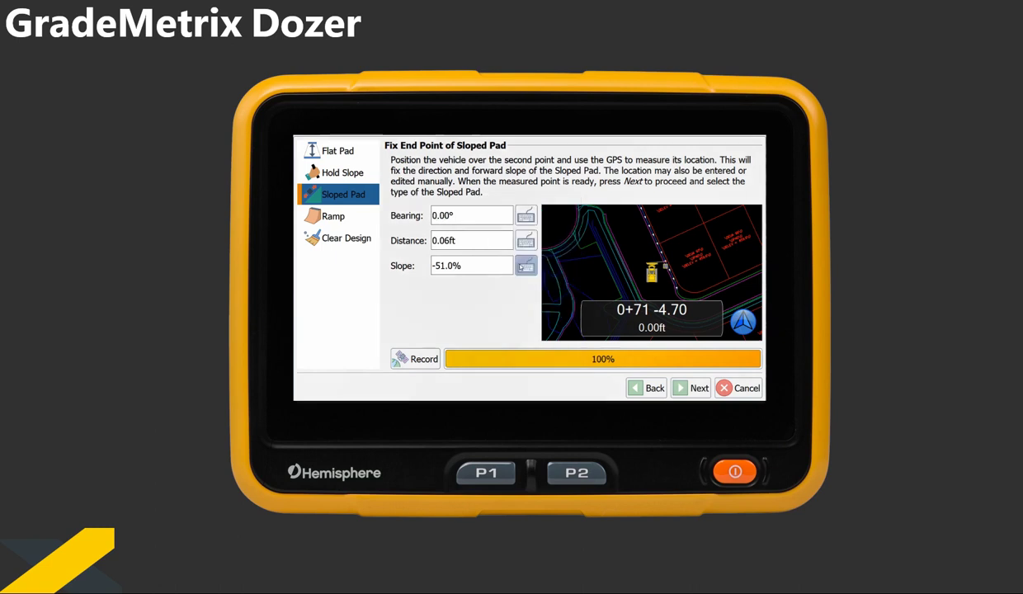
Set the sloped pad's distance to 200 ft and its slope to 10%, and proceed to the pad configuration
{"action": "left_click", "coordinate": [455, 240]}
{"action": "left_click", "coordinate": [500, 225]}
{"action": "left_click", "coordinate": [500, 296]}
{"action": "left_click", "coordinate": [500, 296]}
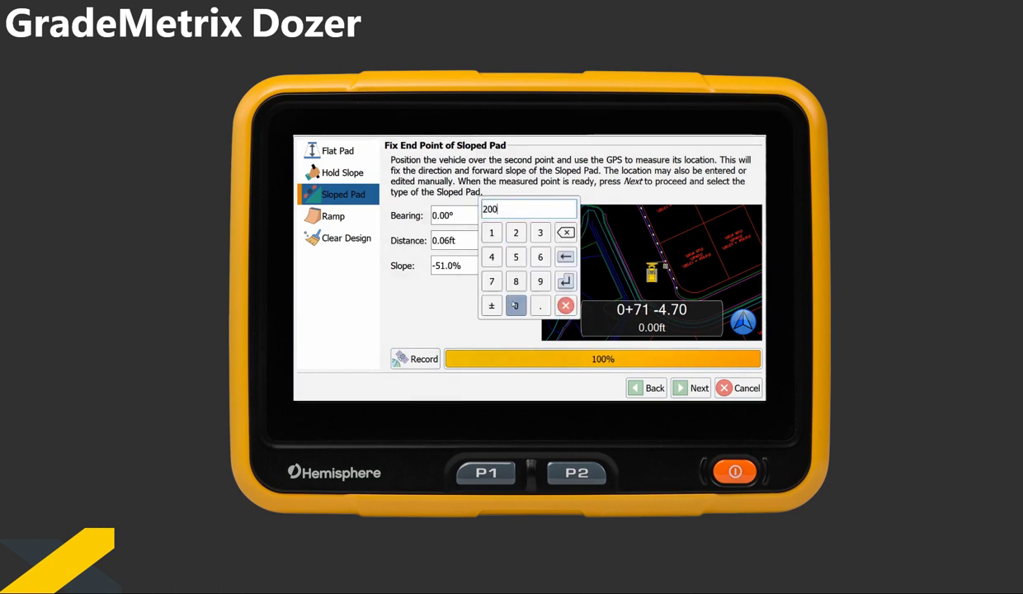
{"action": "left_click", "coordinate": [547, 273]}
{"action": "left_click", "coordinate": [454, 265]}
{"action": "left_click", "coordinate": [492, 233]}
{"action": "left_click", "coordinate": [515, 305]}
{"action": "left_click", "coordinate": [566, 281]}
{"action": "left_click", "coordinate": [693, 388]}
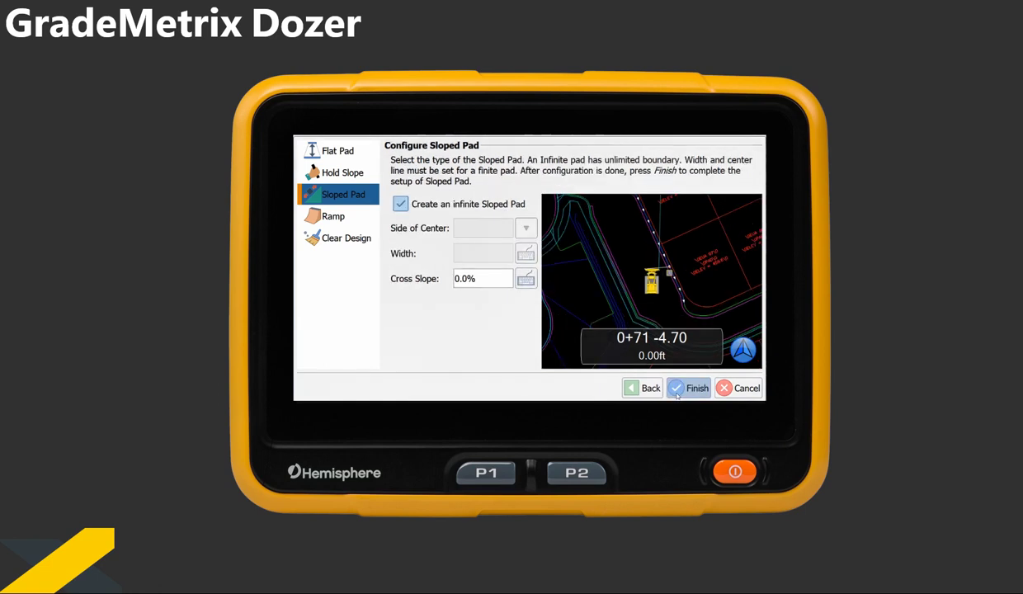
Set the infinite sloped pad's cross slope to 5% and finish the pad
{"action": "left_click", "coordinate": [459, 278]}
{"action": "left_click", "coordinate": [503, 250]}
{"action": "left_click", "coordinate": [548, 272]}
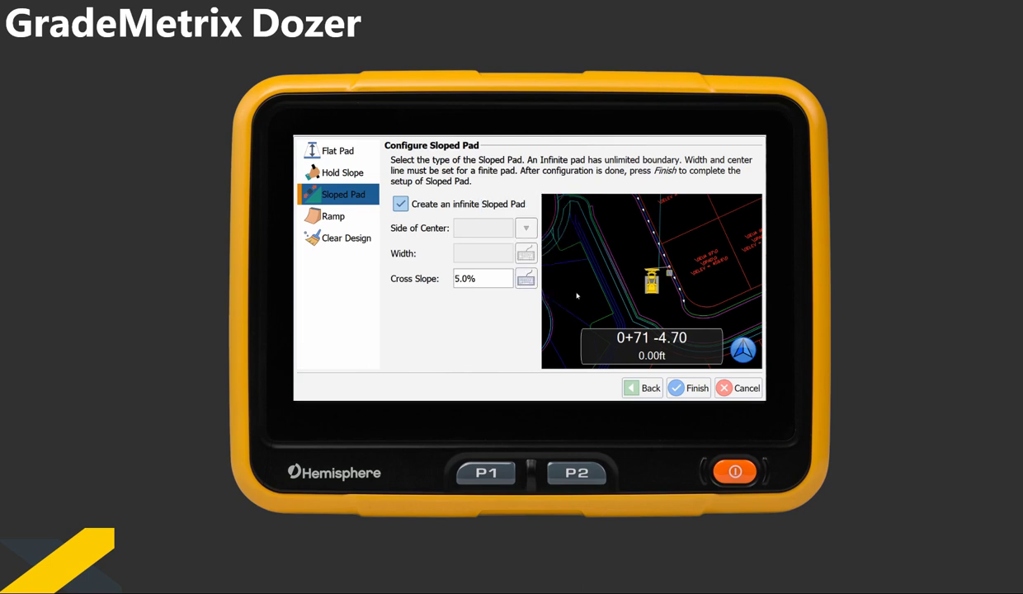
{"action": "left_click", "coordinate": [693, 388]}
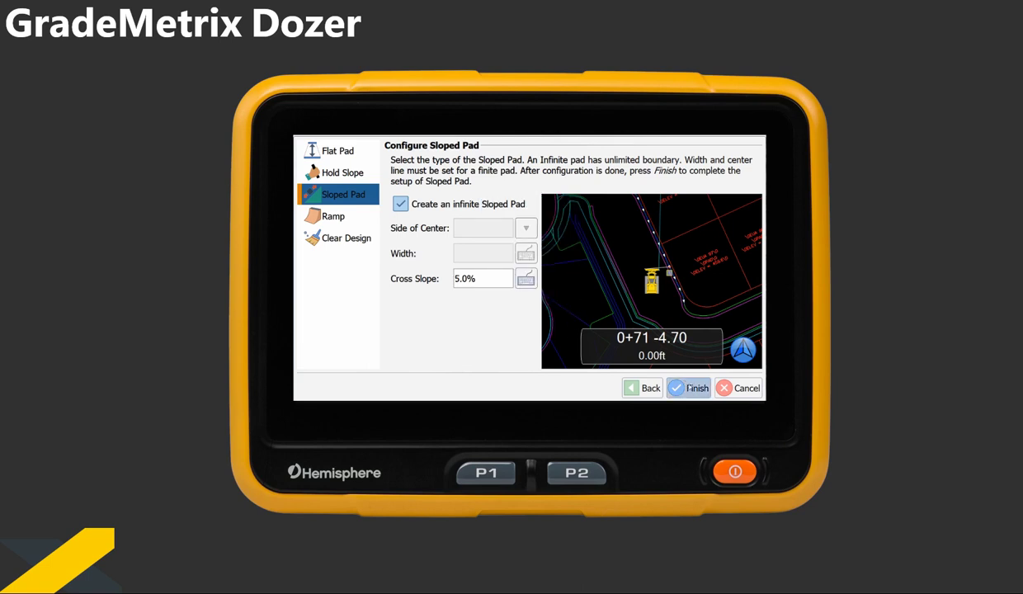
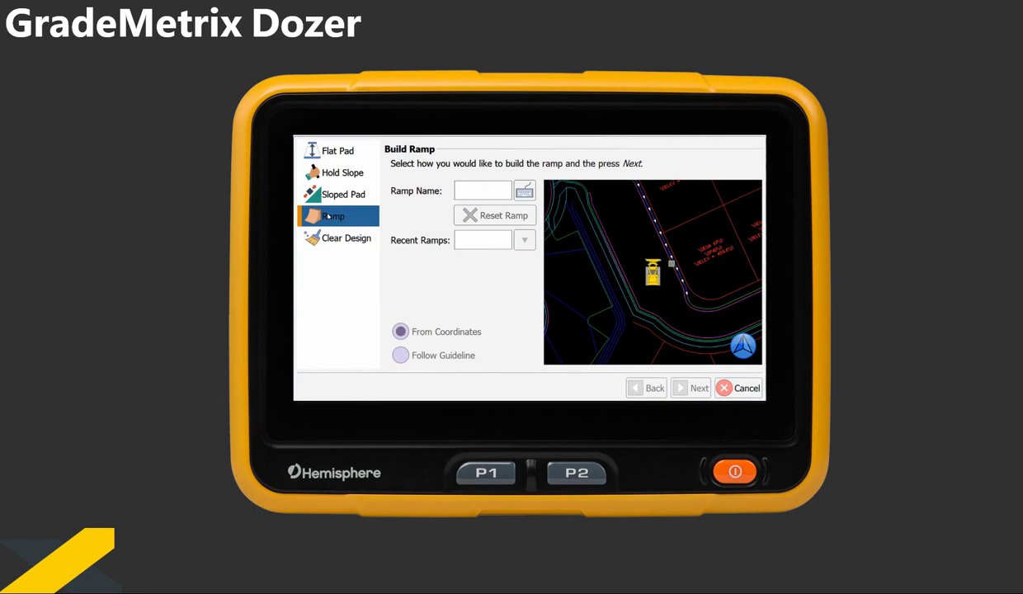
Create a ramp named "road" from coordinates and record its base point from GPS
{"action": "type", "text": "road"}
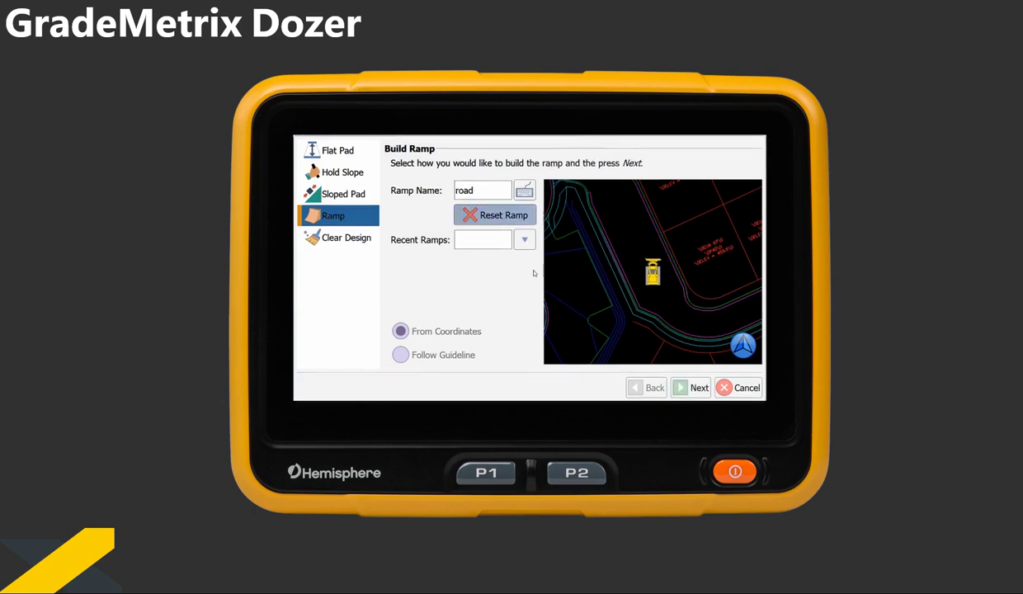
{"action": "left_click", "coordinate": [690, 388]}
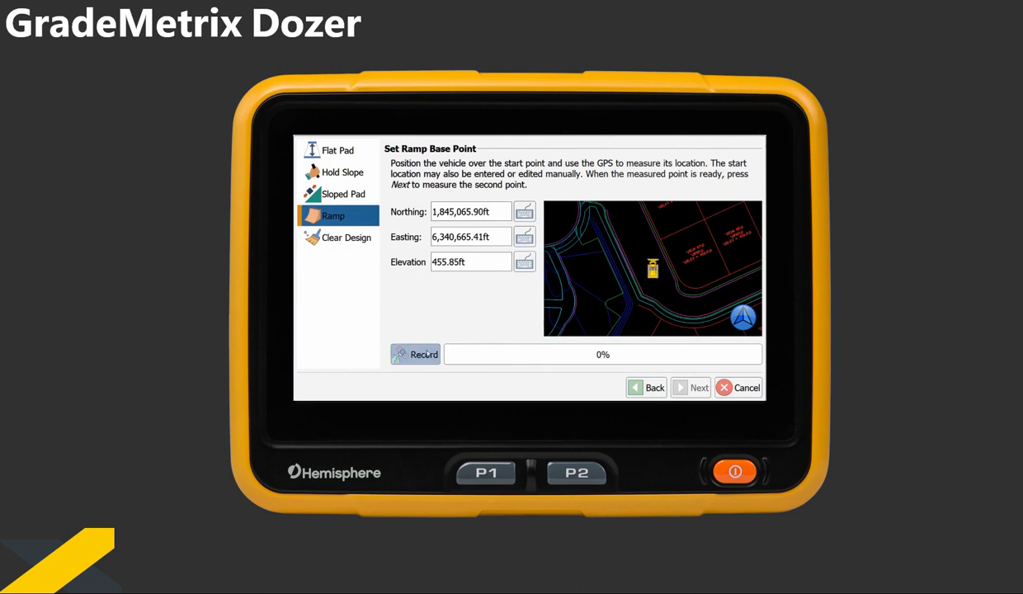
{"action": "left_click", "coordinate": [426, 354]}
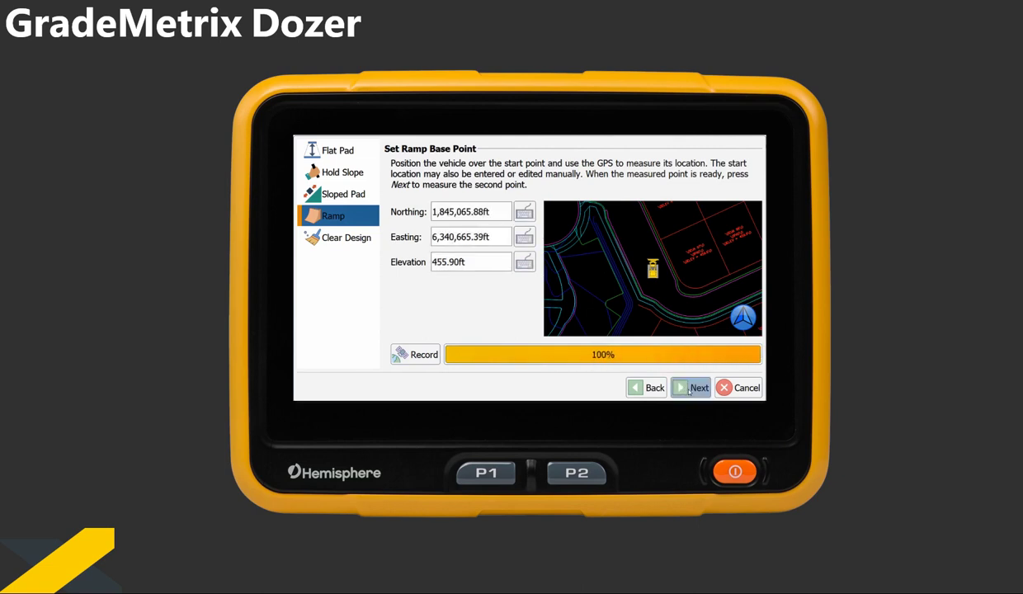
{"action": "left_click", "coordinate": [690, 388]}
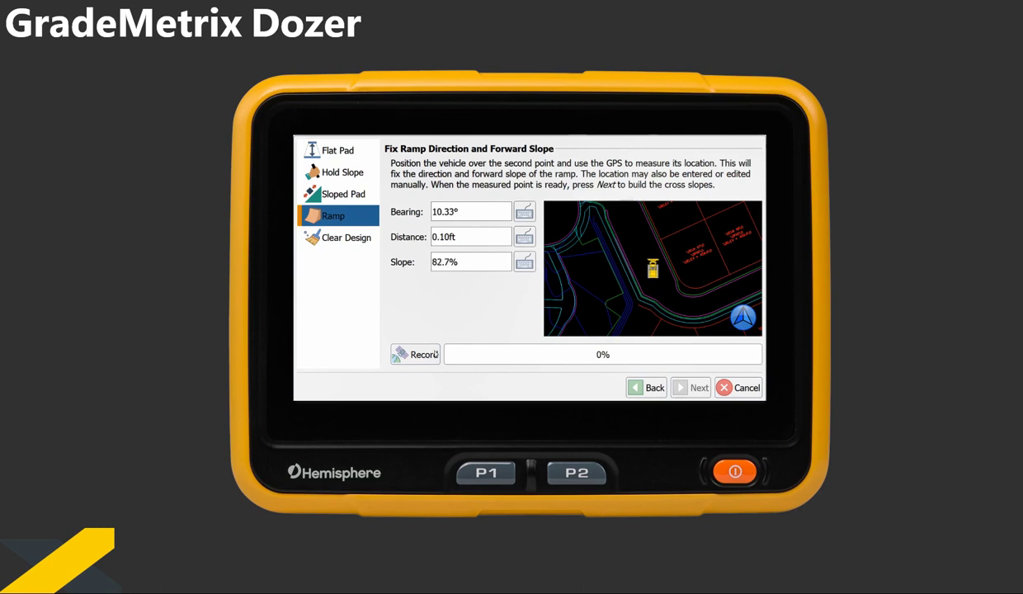
Record the ramp's second point from GPS and set its bearing to 0°
{"action": "left_click", "coordinate": [413, 355]}
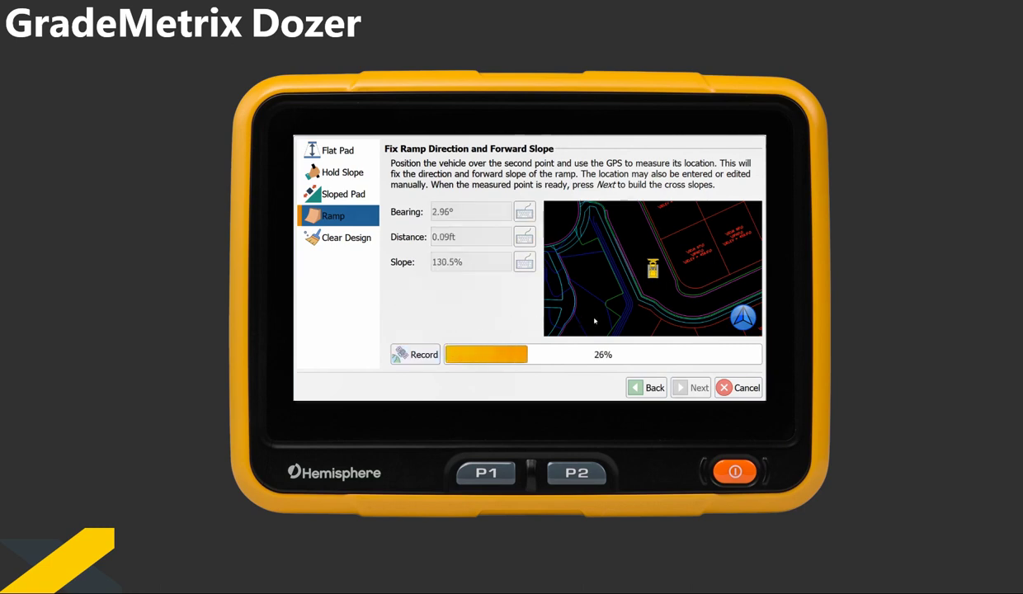
{"action": "left_click", "coordinate": [459, 211]}
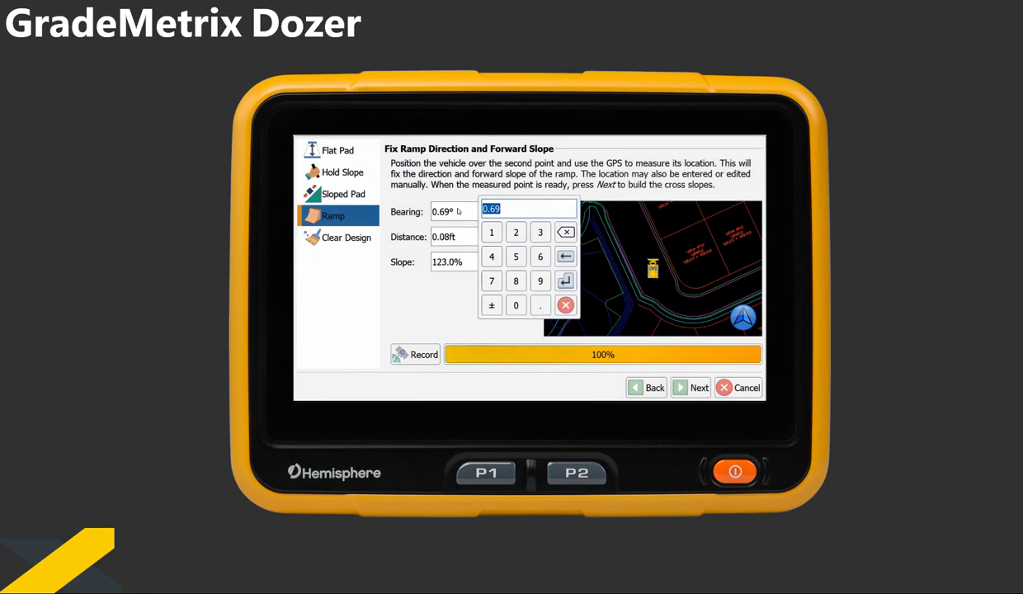
{"action": "type", "text": "0"}
{"action": "key", "text": "Return"}
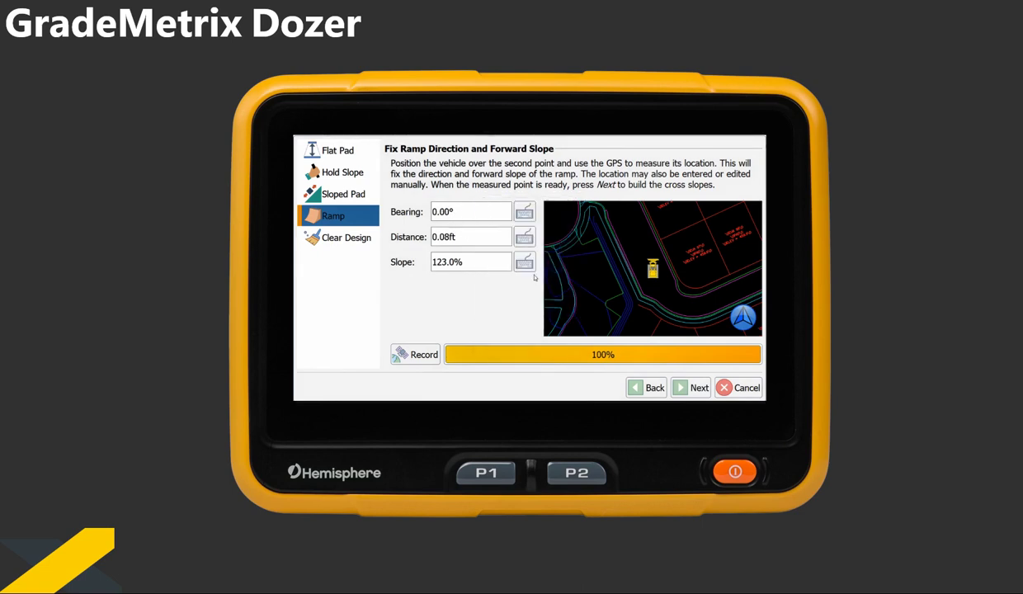
Set the ramp's distance to 100 ft and its forward slope to 10%, and proceed to the lane setup
{"action": "left_click", "coordinate": [471, 238]}
{"action": "left_click", "coordinate": [492, 232]}
{"action": "left_click", "coordinate": [516, 305]}
{"action": "left_click", "coordinate": [515, 305]}
{"action": "left_click", "coordinate": [565, 281]}
{"action": "left_click", "coordinate": [460, 261]}
{"action": "left_click", "coordinate": [491, 232]}
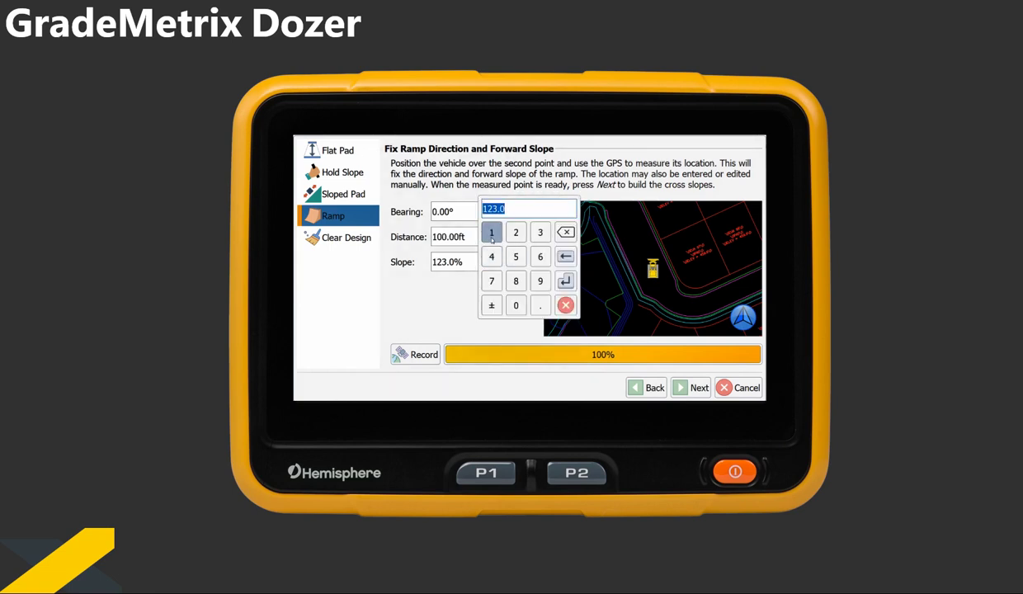
{"action": "left_click", "coordinate": [516, 305]}
{"action": "left_click", "coordinate": [565, 280]}
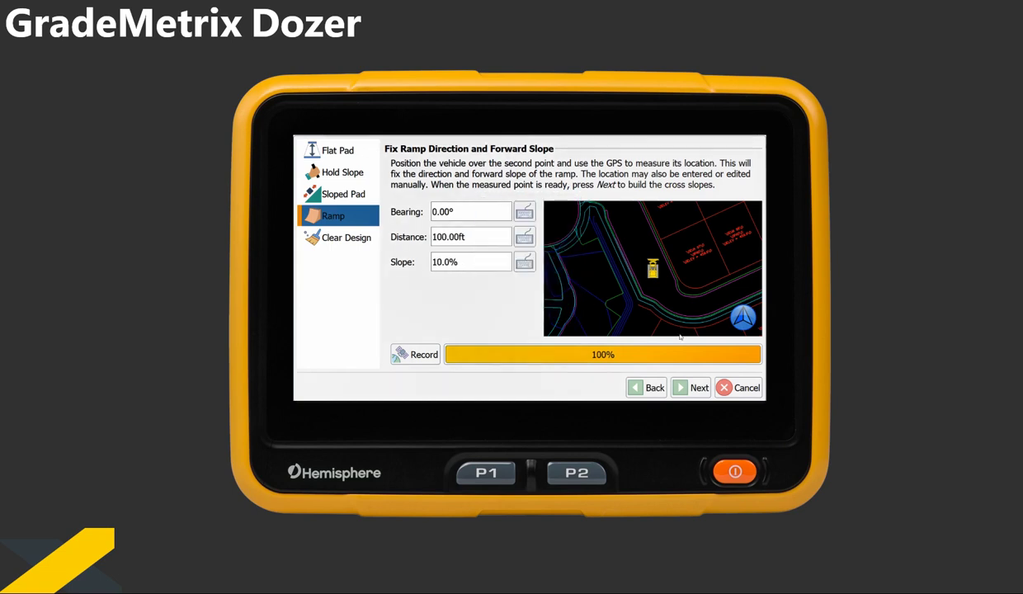
{"action": "left_click", "coordinate": [676, 384]}
Turn off clearing of values on add, and add a left lane 12 ft wide with a -2% cross slope
{"action": "left_click", "coordinate": [525, 208]}
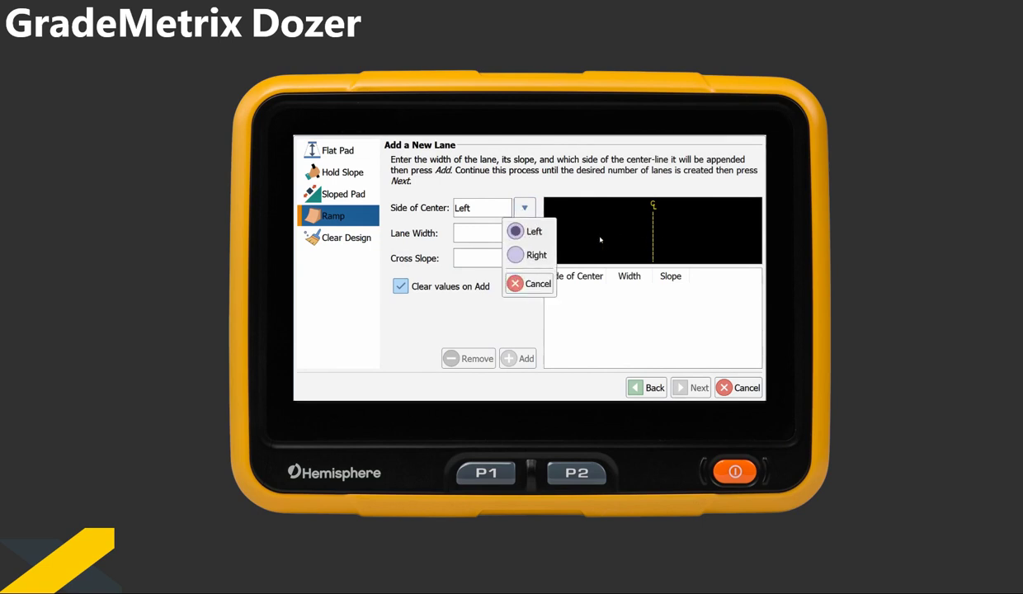
{"action": "left_click", "coordinate": [399, 285]}
{"action": "left_click", "coordinate": [519, 206]}
{"action": "left_click", "coordinate": [522, 233]}
{"action": "type", "text": "12"}
{"action": "left_click", "coordinate": [567, 276]}
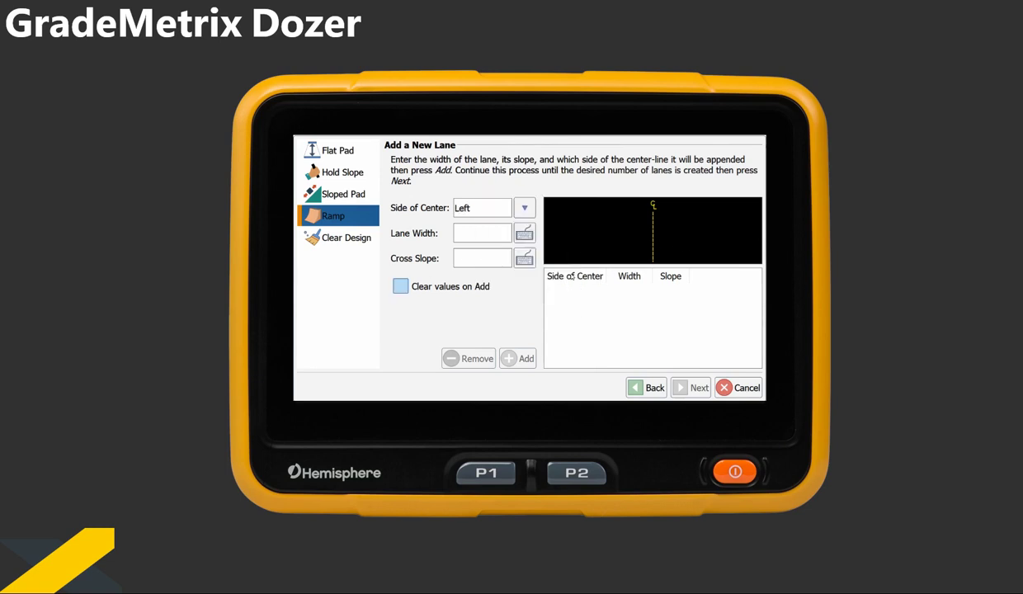
{"action": "left_click", "coordinate": [467, 257]}
{"action": "left_click", "coordinate": [491, 305]}
{"action": "left_click", "coordinate": [516, 231]}
{"action": "left_click", "coordinate": [565, 280]}
{"action": "left_click", "coordinate": [520, 359]}
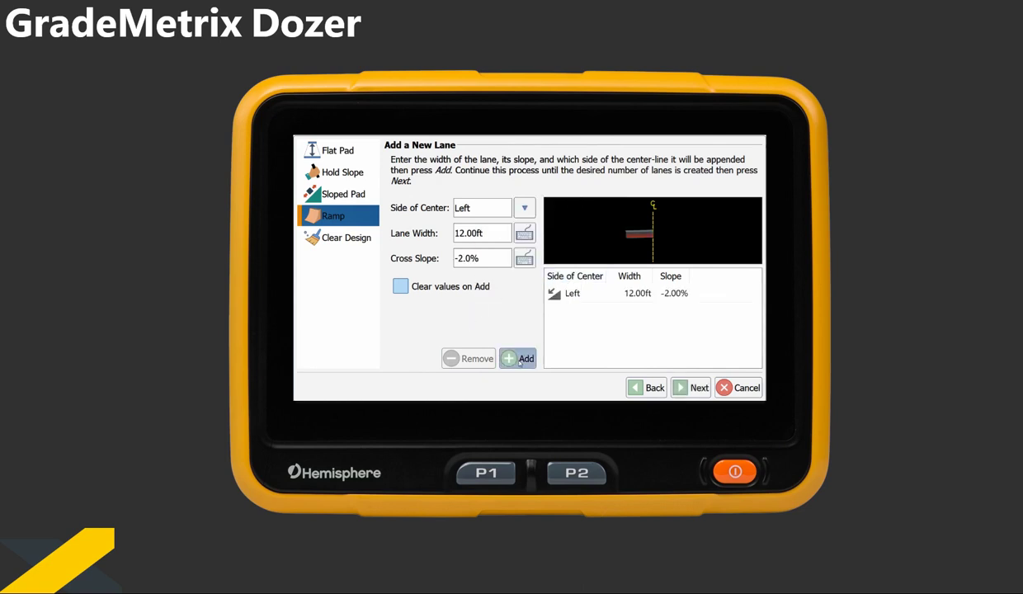
Add a matching lane right of the centerline, 12 ft wide with a -2% cross slope
{"action": "left_click", "coordinate": [524, 208]}
{"action": "left_click", "coordinate": [517, 255]}
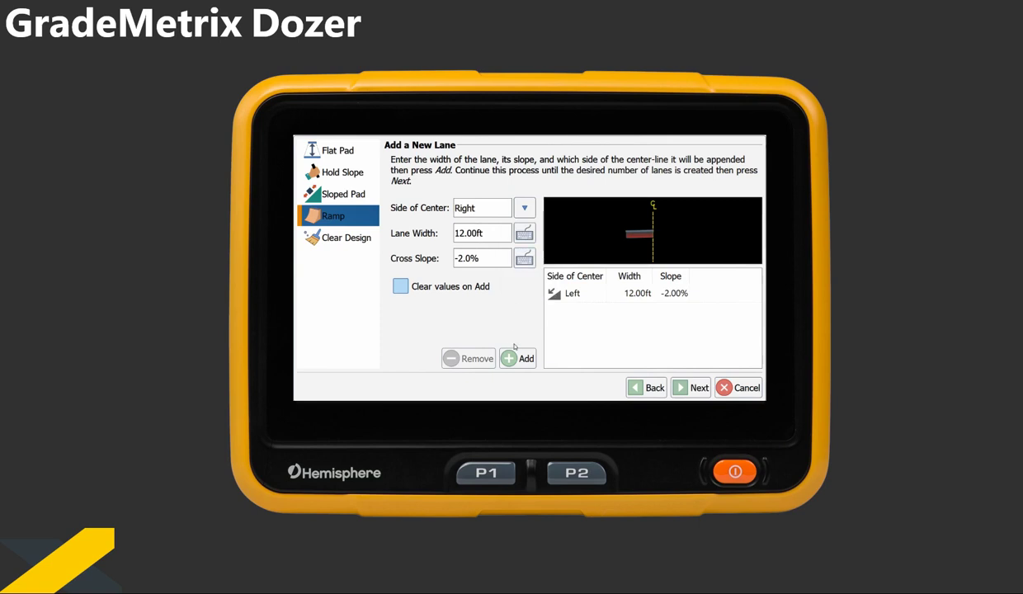
{"action": "left_click", "coordinate": [516, 357]}
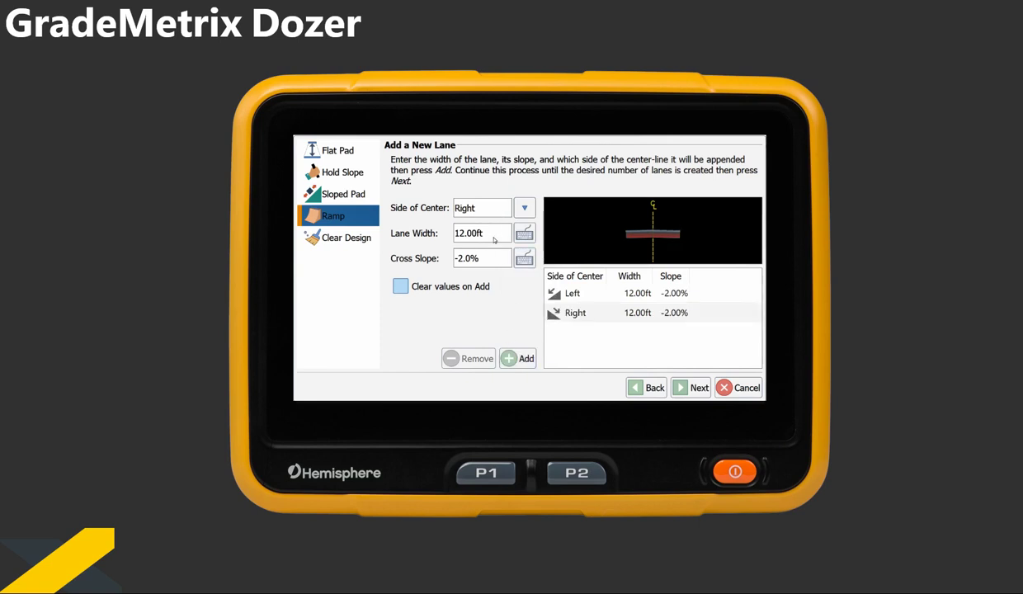
Add a second identical right lane to the ramp and remove it from the lane list
{"action": "left_click", "coordinate": [525, 358]}
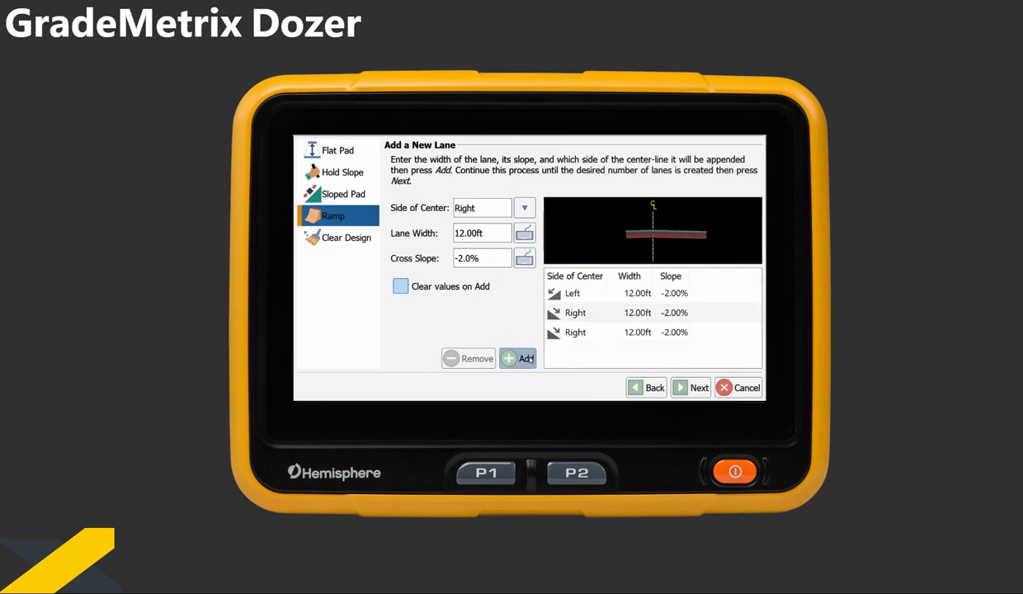
{"action": "left_click", "coordinate": [648, 334]}
{"action": "left_click", "coordinate": [472, 358]}
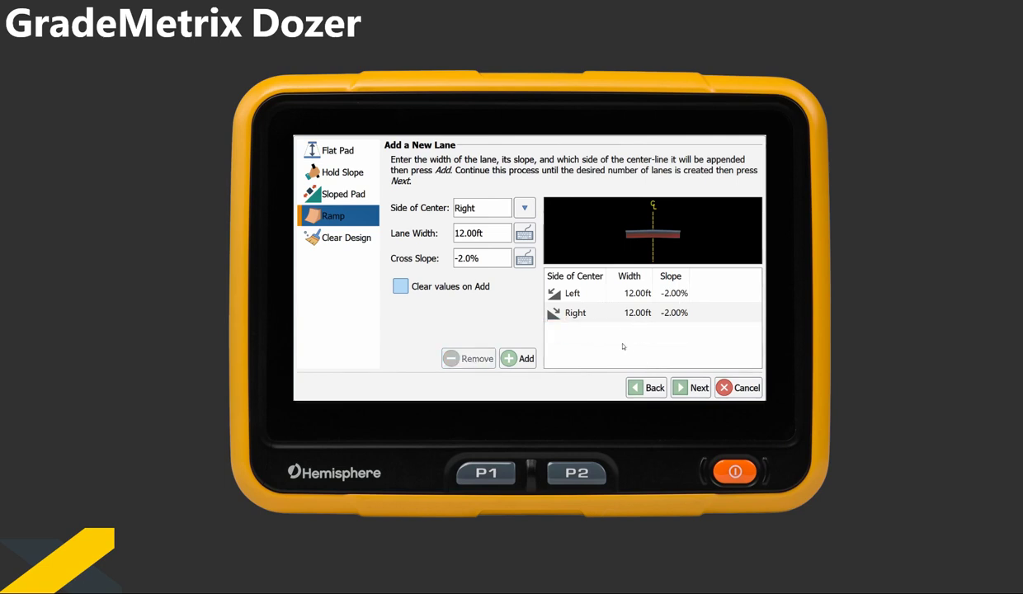
Accept the ramp's two lanes and save the ramp design from its summary
{"action": "left_click", "coordinate": [674, 384]}
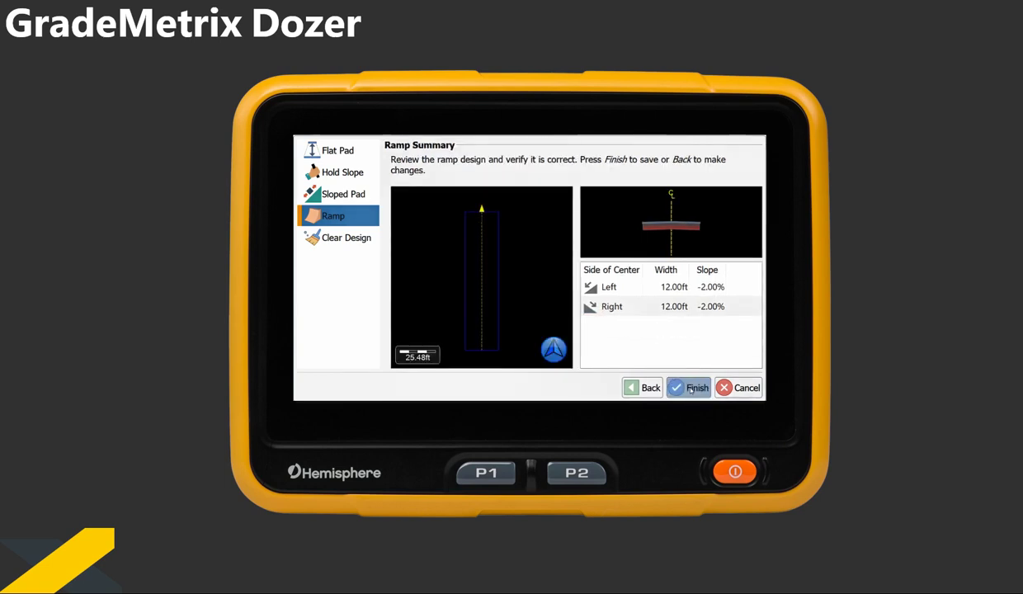
{"action": "left_click", "coordinate": [676, 384]}
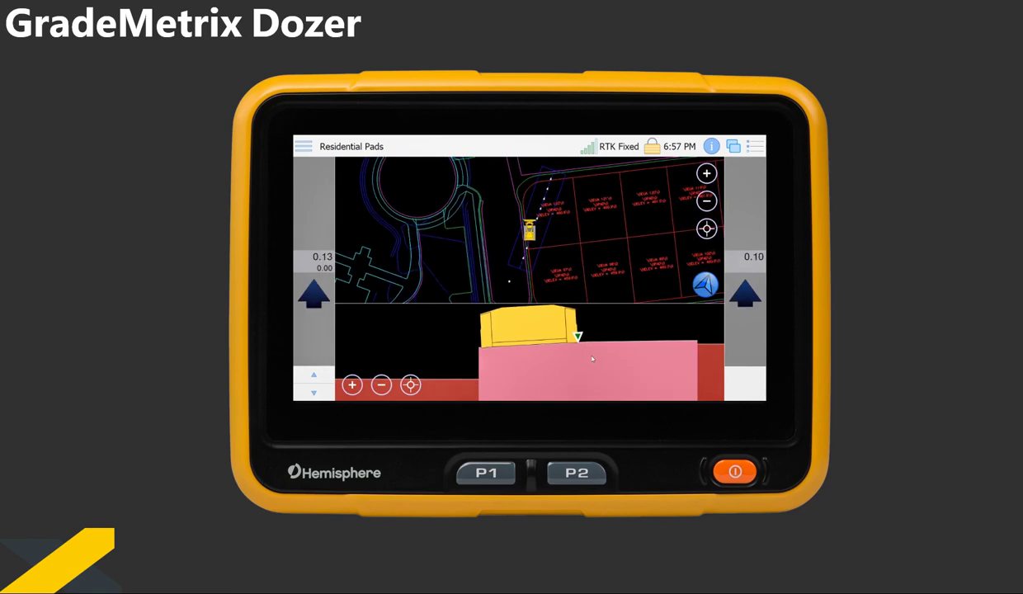
Open the survey's general settings and check which save methods are available
{"action": "left_click", "coordinate": [307, 147]}
{"action": "left_click", "coordinate": [382, 340]}
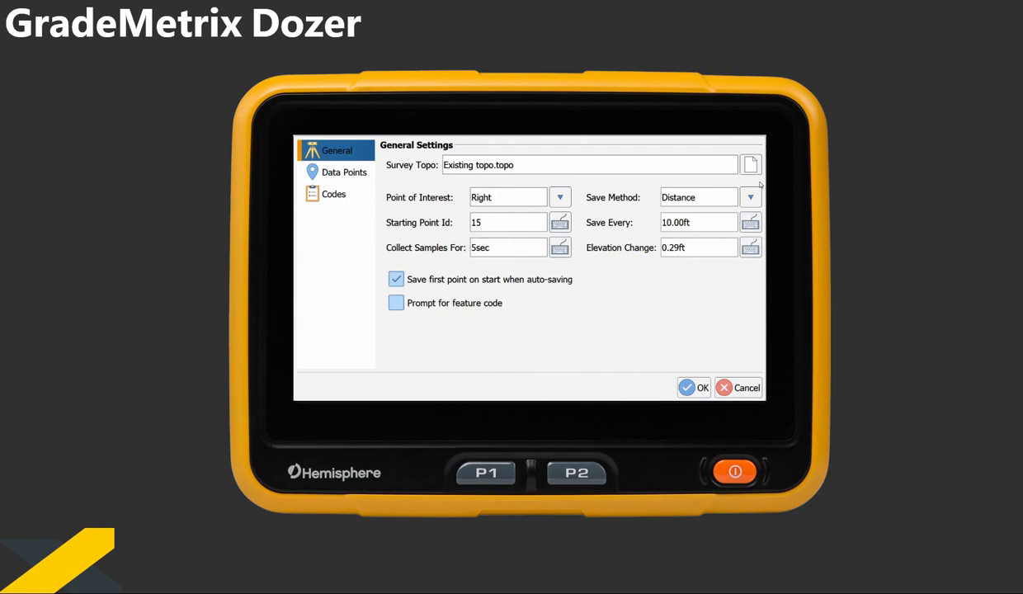
{"action": "left_click", "coordinate": [729, 191]}
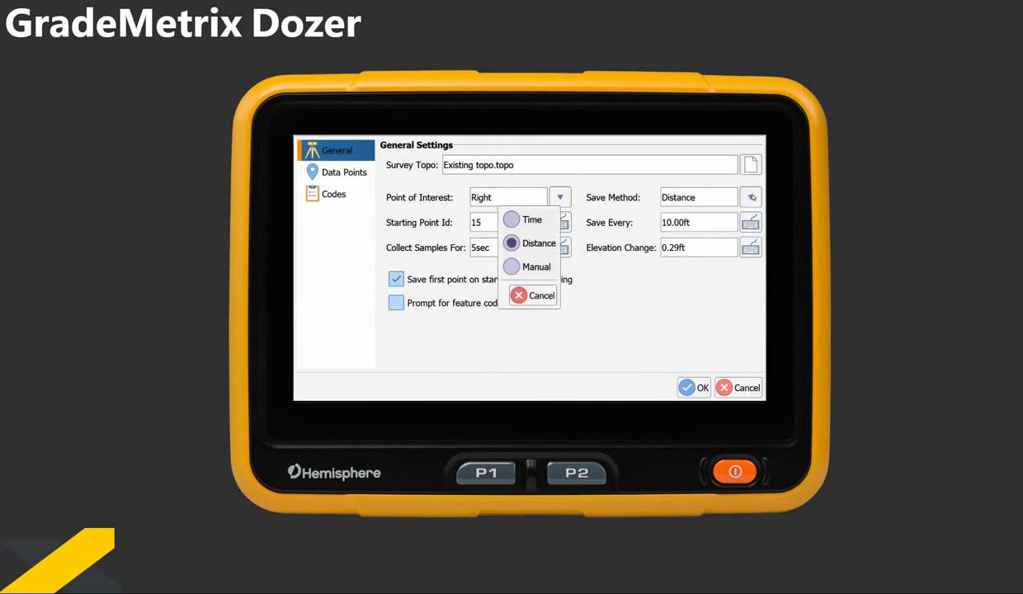
{"action": "left_click", "coordinate": [542, 296]}
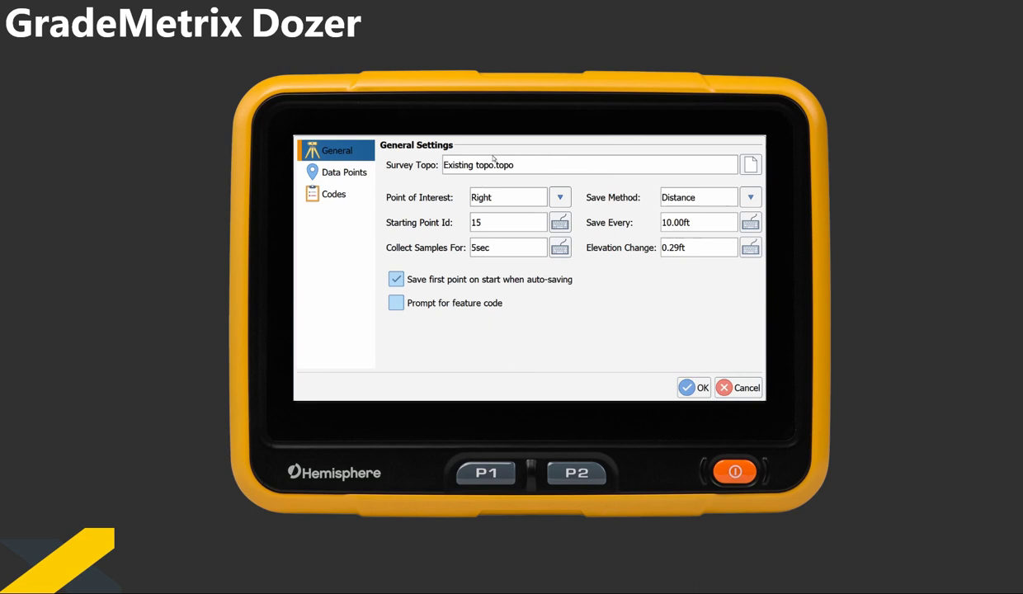
Review the topo files the survey can use, the feature code list and the form for adding a feature code
{"action": "left_click", "coordinate": [494, 164]}
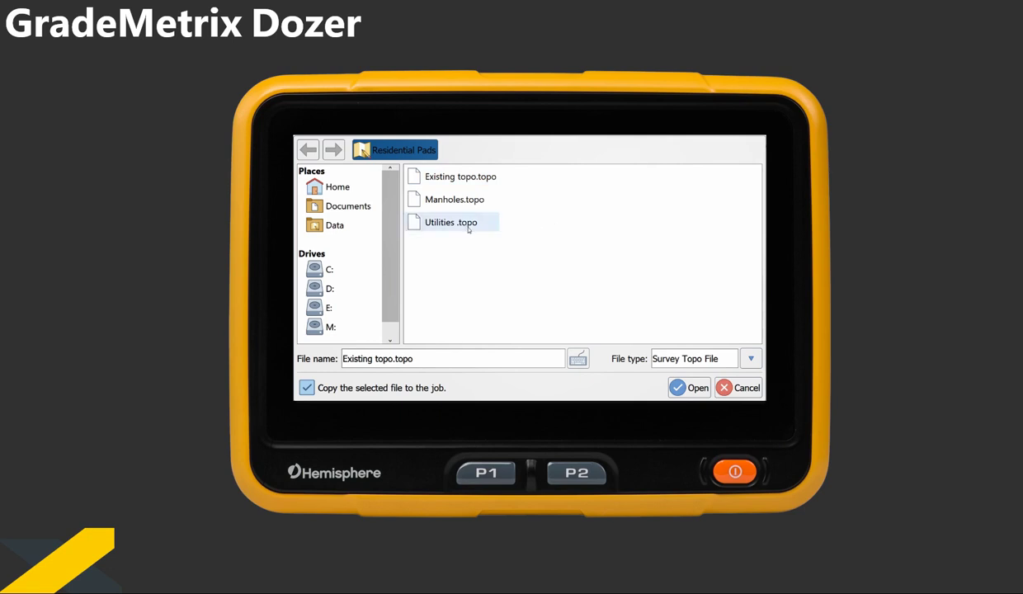
{"action": "key", "text": "Return"}
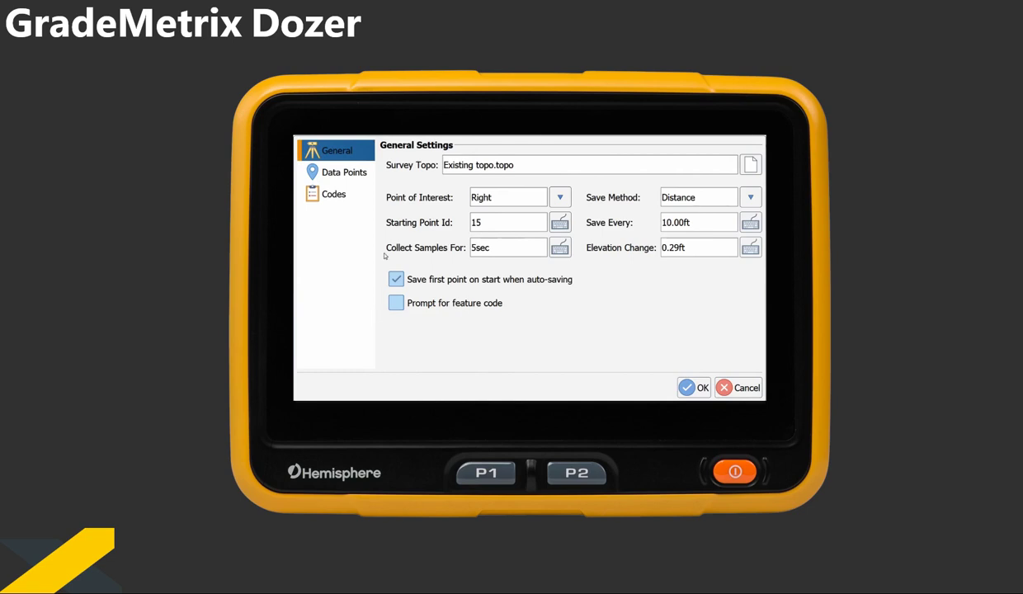
{"action": "left_click", "coordinate": [337, 197]}
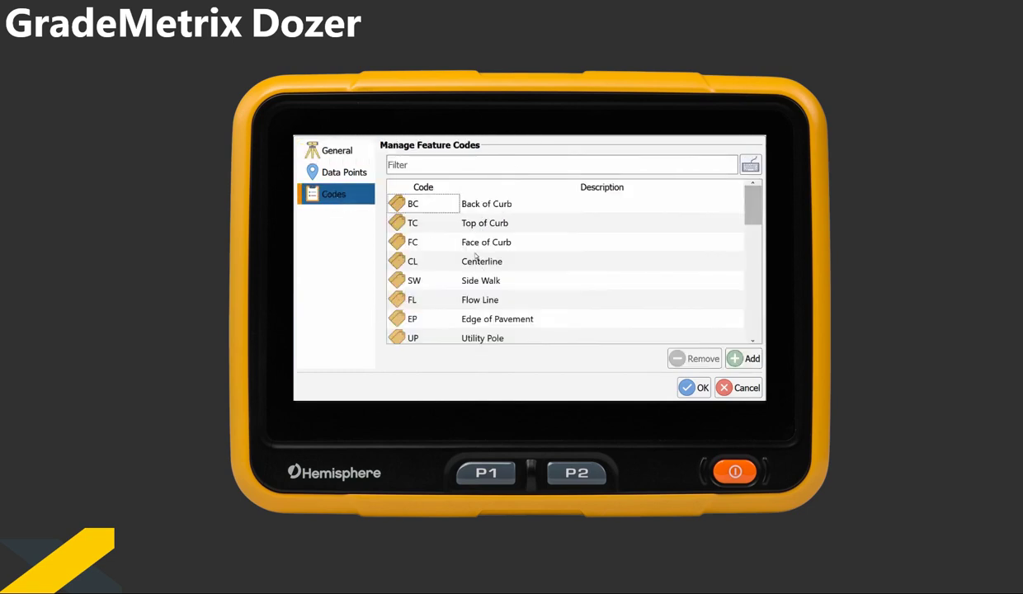
{"action": "left_click", "coordinate": [745, 358]}
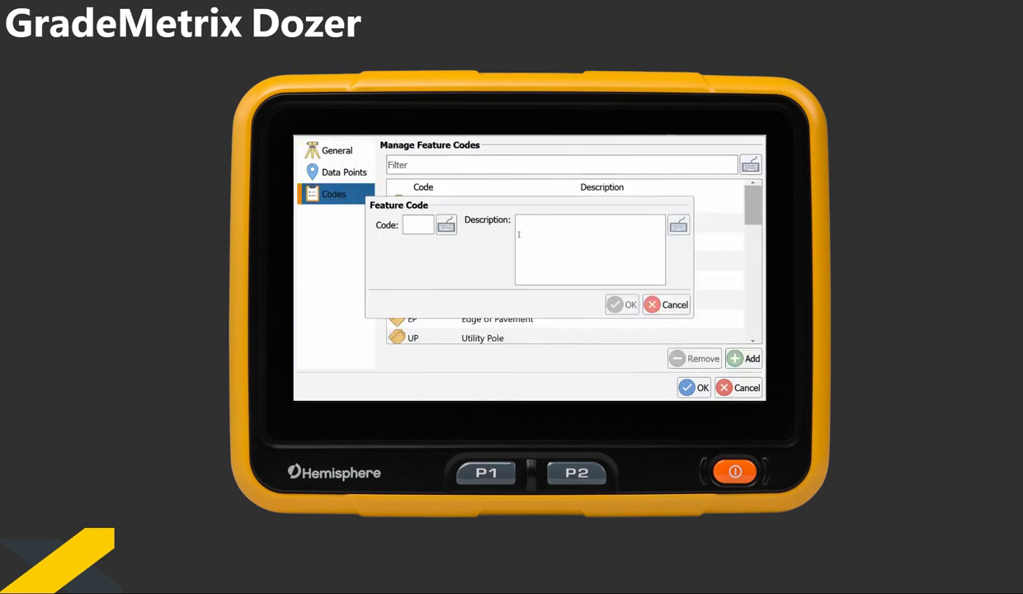
{"action": "key", "text": "Escape"}
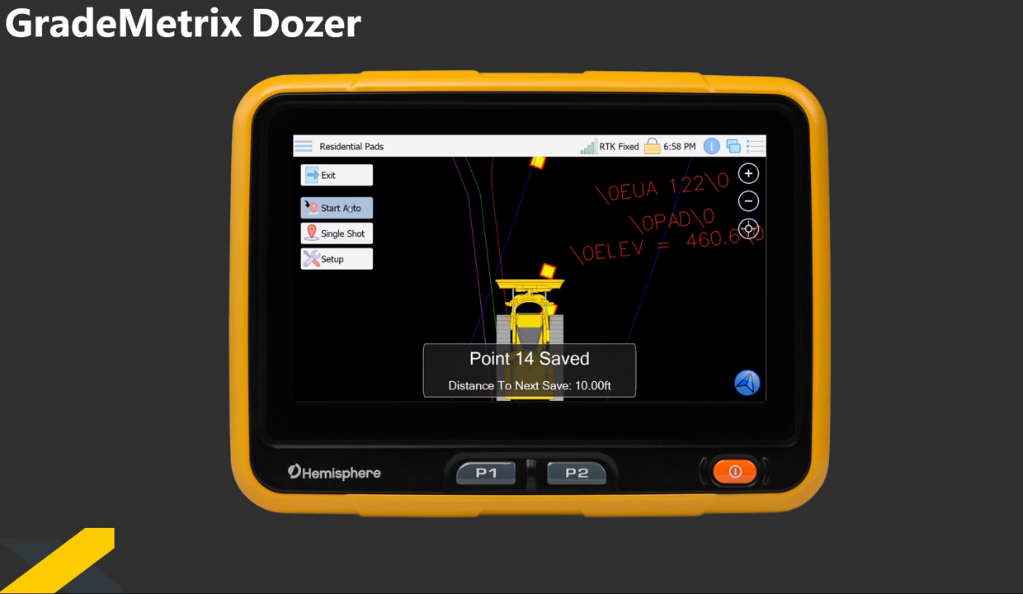
Start automatic saving of survey points and stop it after a few points are recorded
{"action": "left_click", "coordinate": [350, 208]}
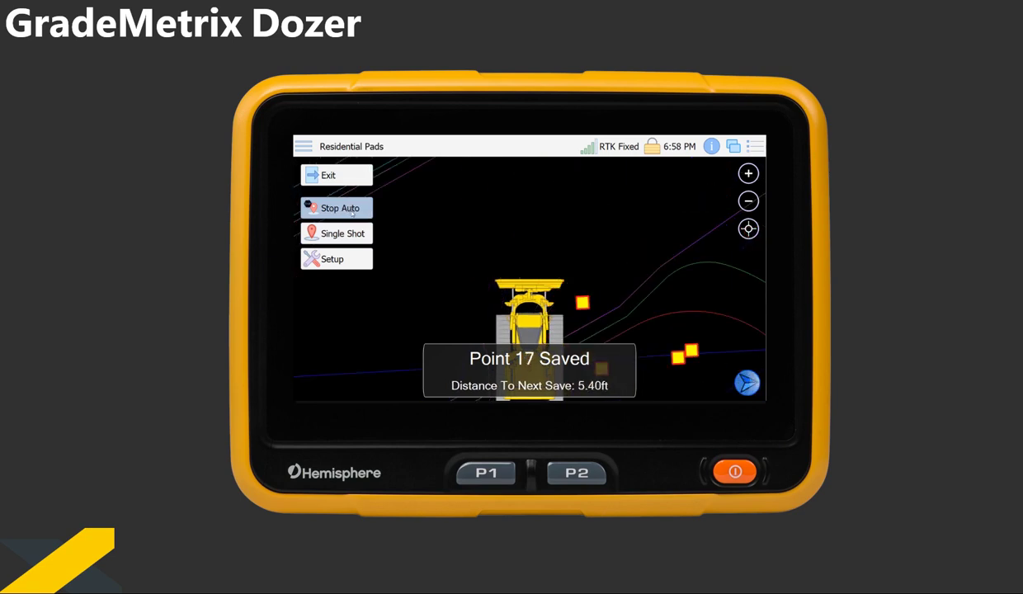
{"action": "left_click", "coordinate": [353, 211]}
{"action": "left_click", "coordinate": [363, 261]}
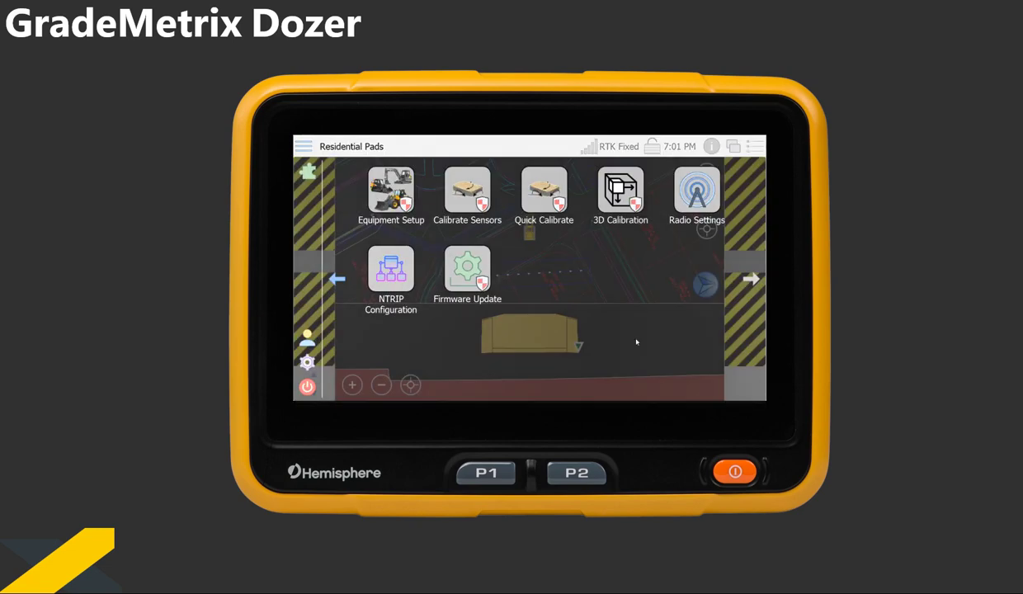
Examine the radio's basic configuration with its channel choices, and the NTRIP configuration
{"action": "left_click", "coordinate": [682, 190]}
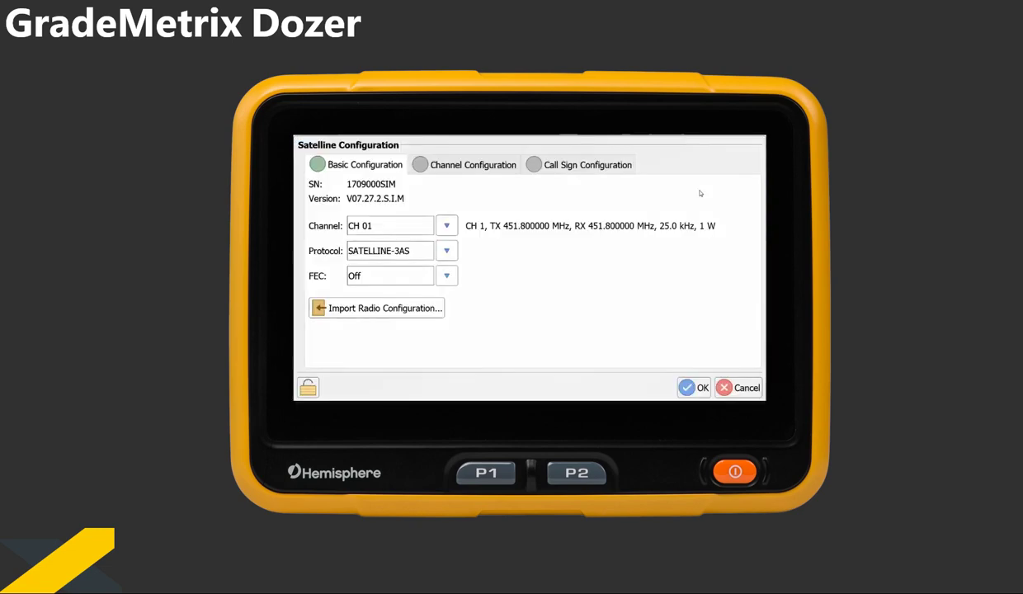
{"action": "left_click", "coordinate": [446, 225]}
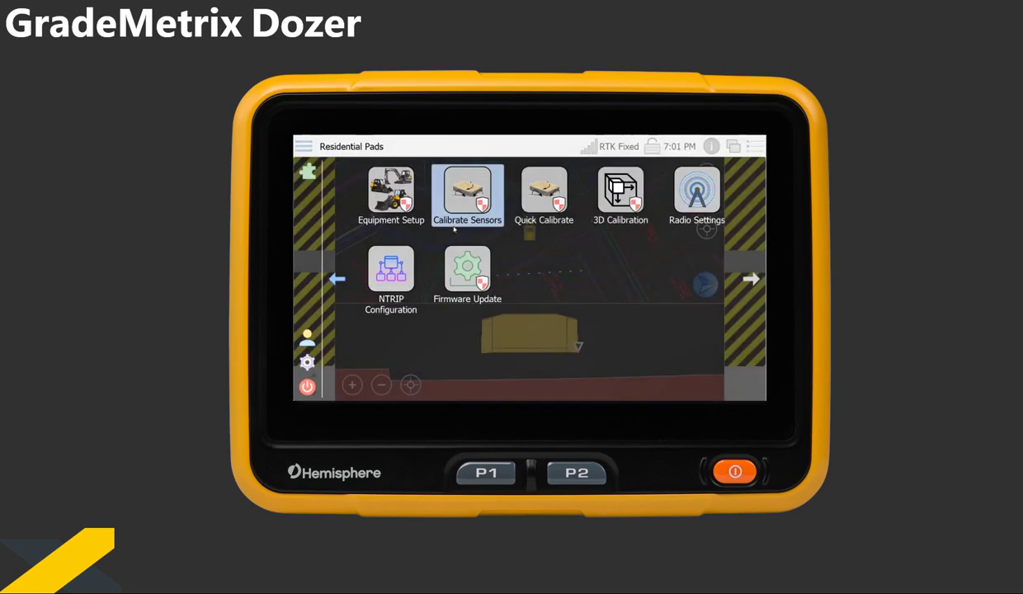
{"action": "left_click", "coordinate": [377, 270]}
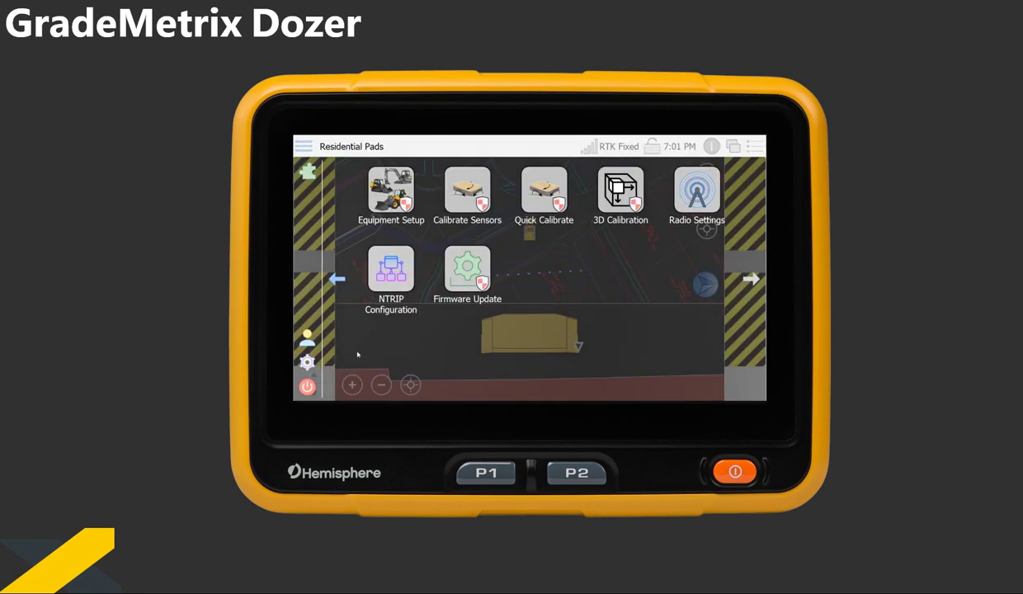
Open the dozer's equipment setup and check the measurement unit choices, keeping Feet
{"action": "left_click", "coordinate": [390, 189]}
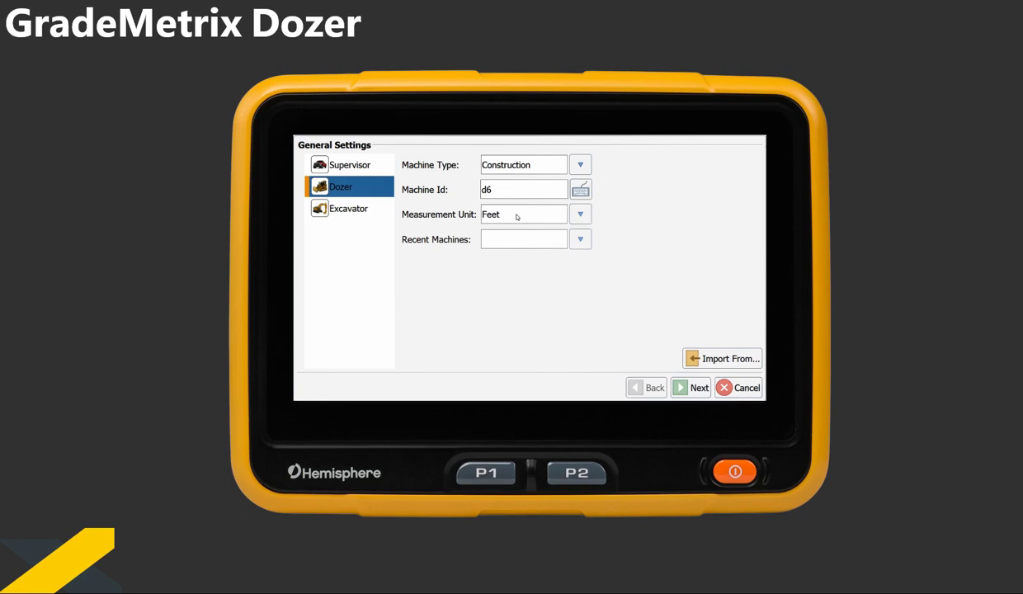
{"action": "left_click", "coordinate": [562, 214]}
{"action": "left_click", "coordinate": [518, 218]}
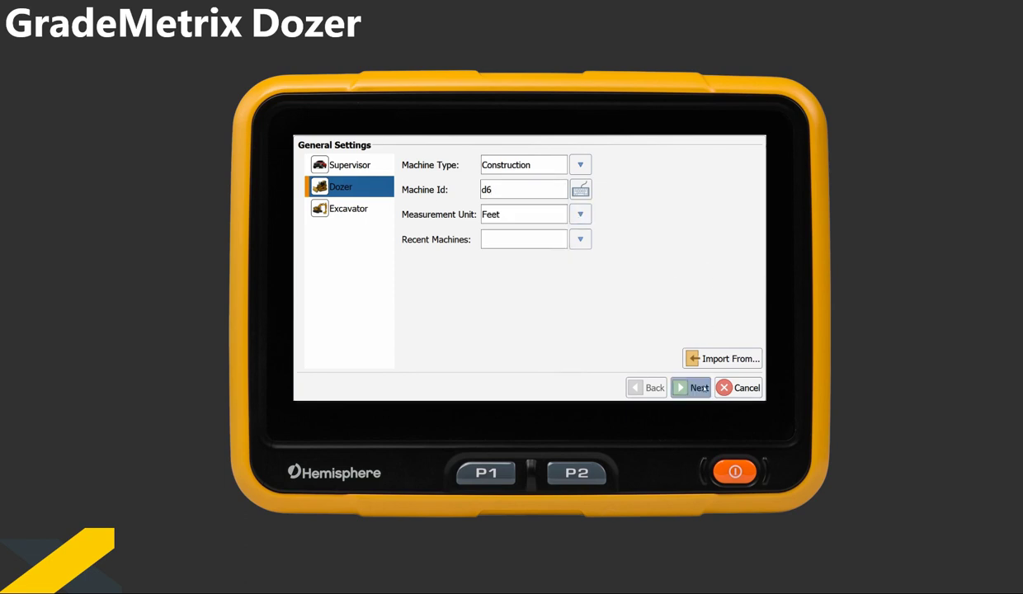
Go through the dozer's antenna, chassis and blade geometry and its sensor placement, and finish the equipment setup from the summary
{"action": "left_click", "coordinate": [693, 386]}
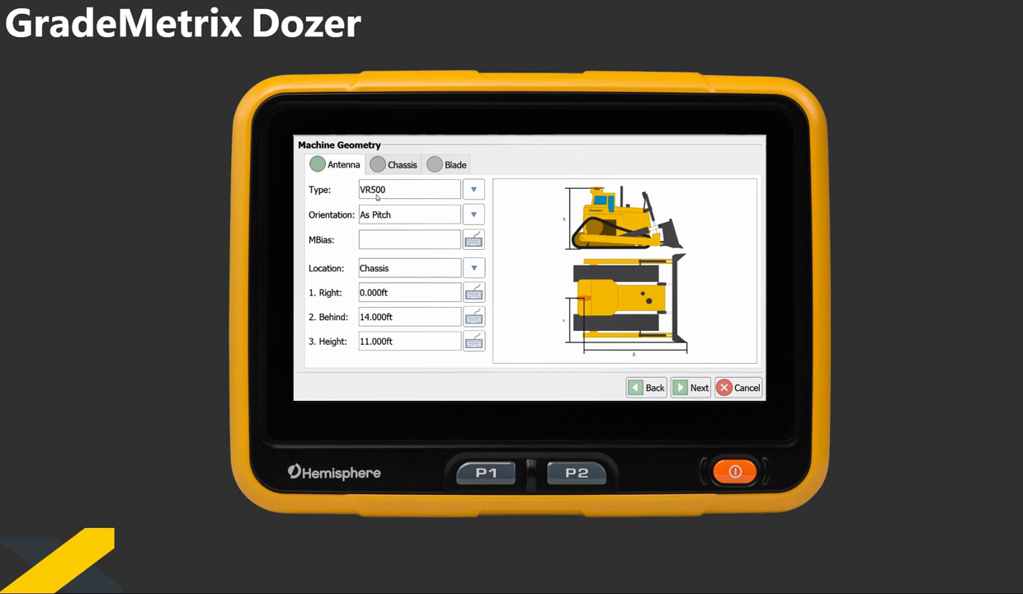
{"action": "left_click", "coordinate": [373, 163]}
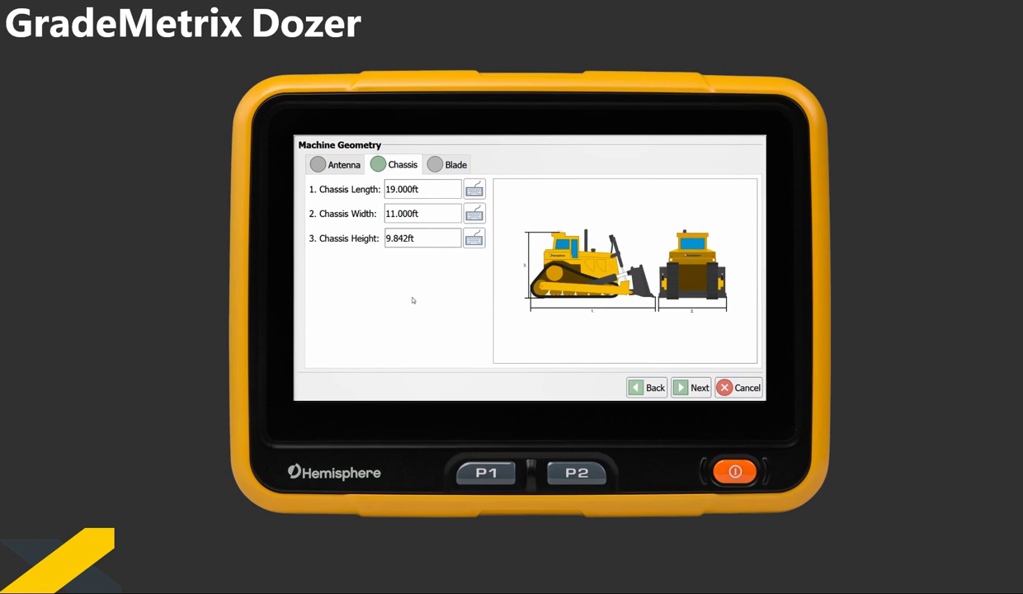
{"action": "left_click", "coordinate": [431, 158]}
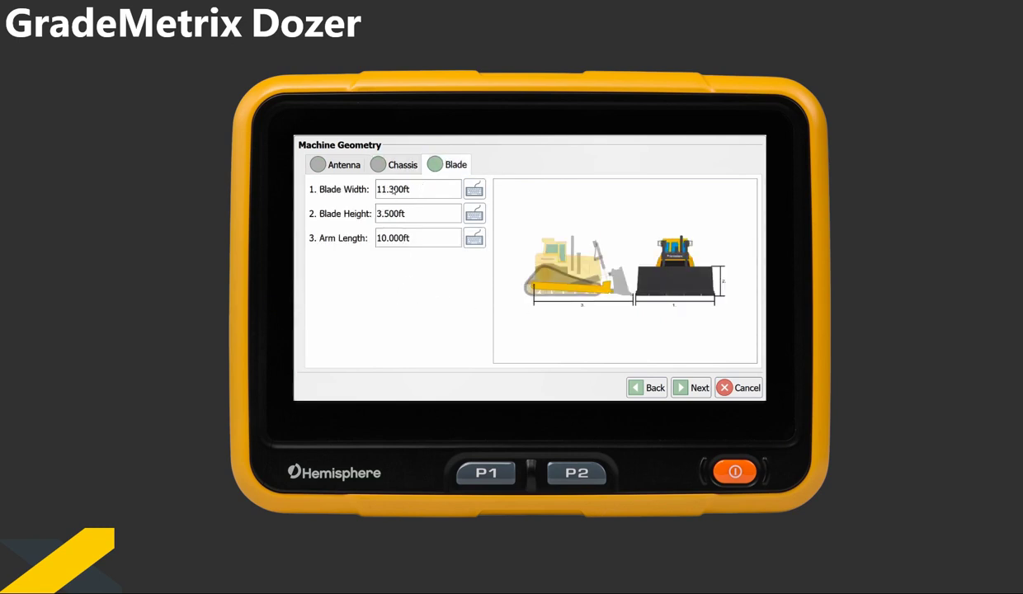
{"action": "left_click", "coordinate": [691, 387]}
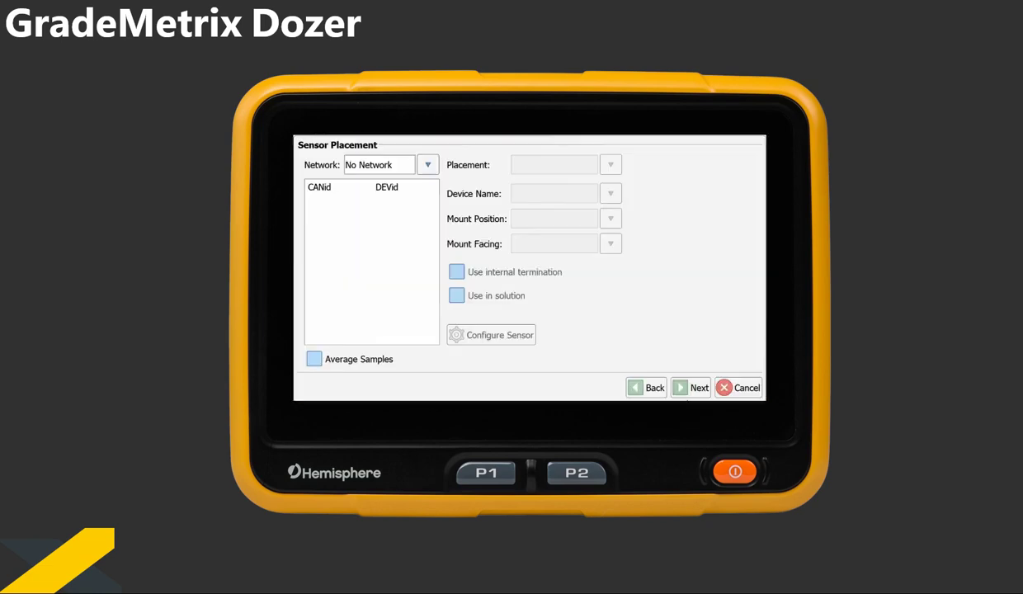
{"action": "left_click", "coordinate": [690, 387]}
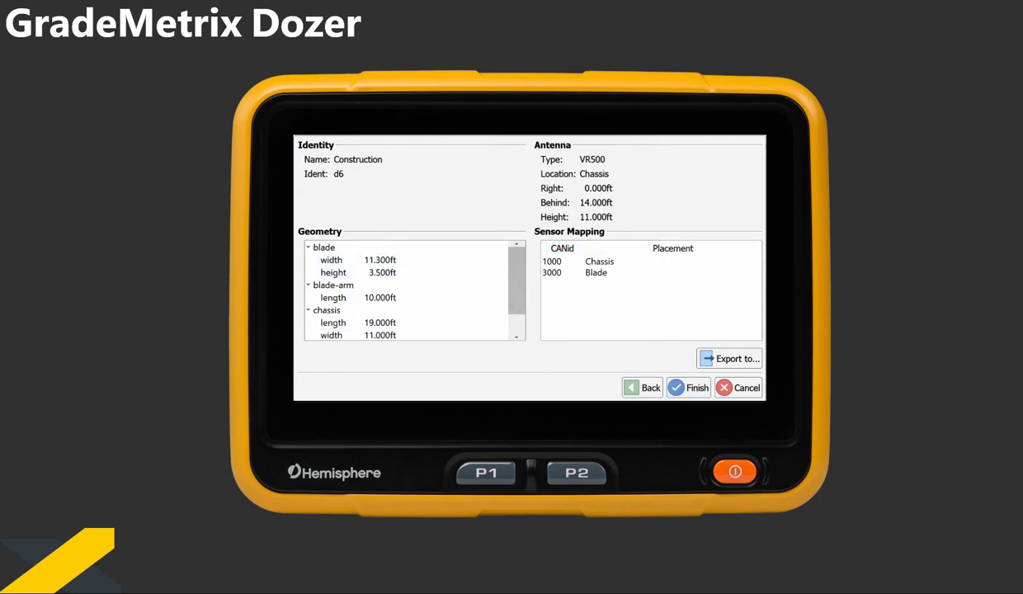
{"action": "left_click", "coordinate": [688, 387]}
Calibrate chassis sensor 1000 through both calibration stages, facing the machine the opposite way for stage 2, and finish the calibration
{"action": "left_click", "coordinate": [304, 146]}
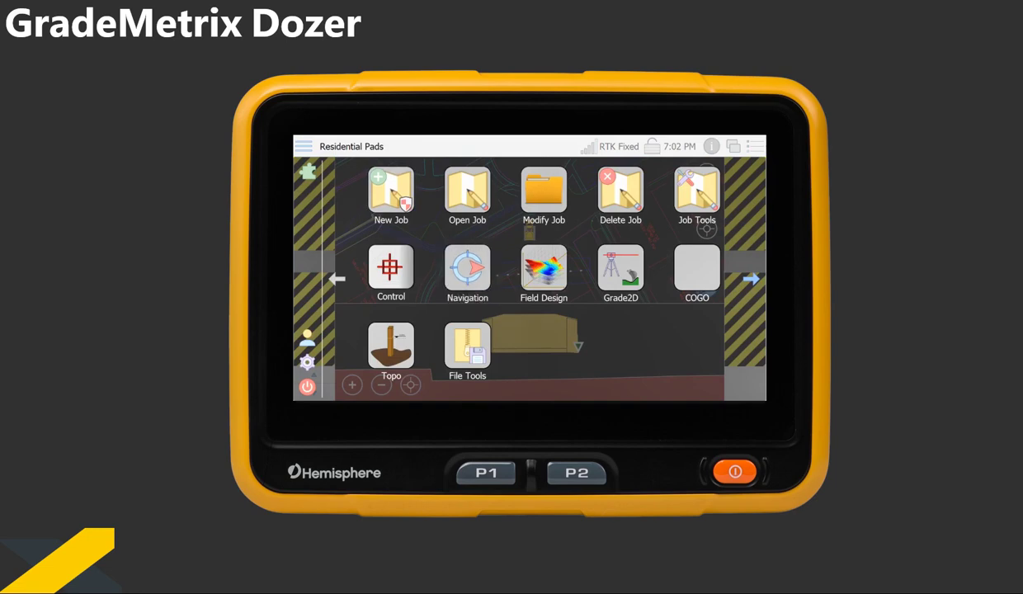
{"action": "left_click", "coordinate": [390, 265]}
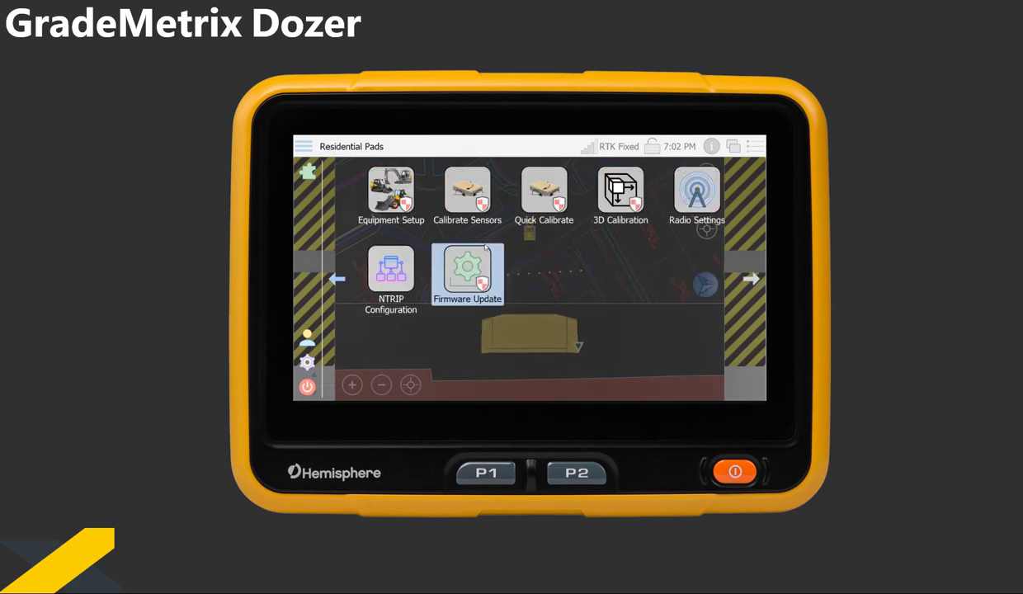
{"action": "left_click", "coordinate": [467, 189]}
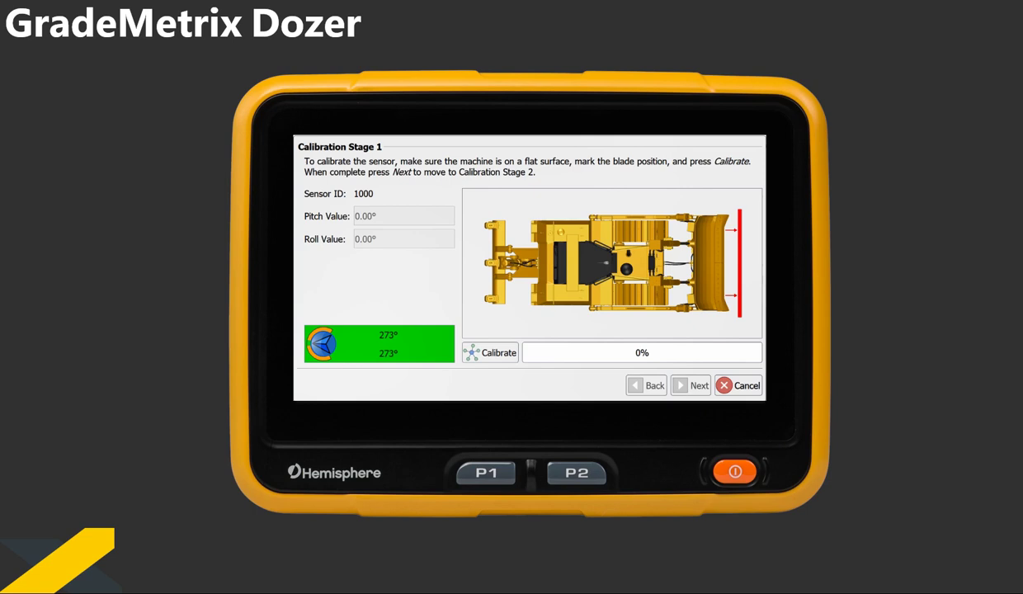
{"action": "left_click", "coordinate": [493, 353]}
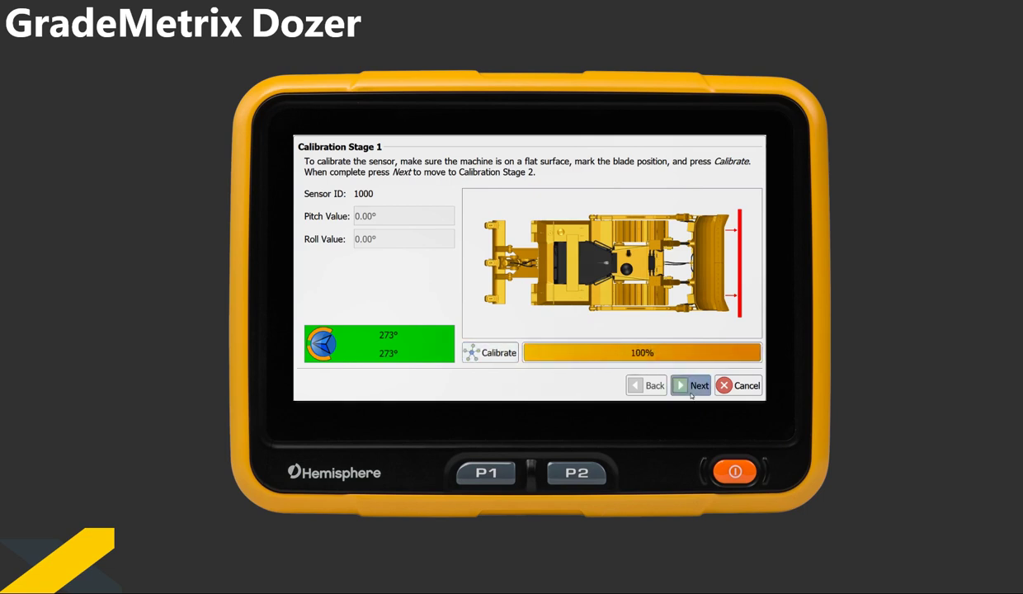
{"action": "left_click", "coordinate": [675, 386]}
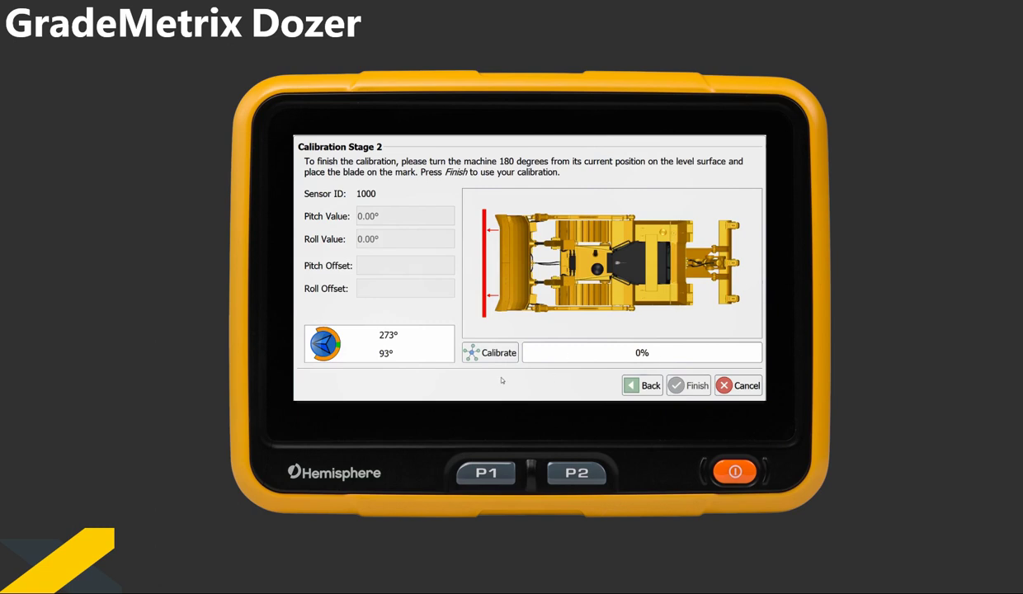
{"action": "left_click", "coordinate": [493, 353]}
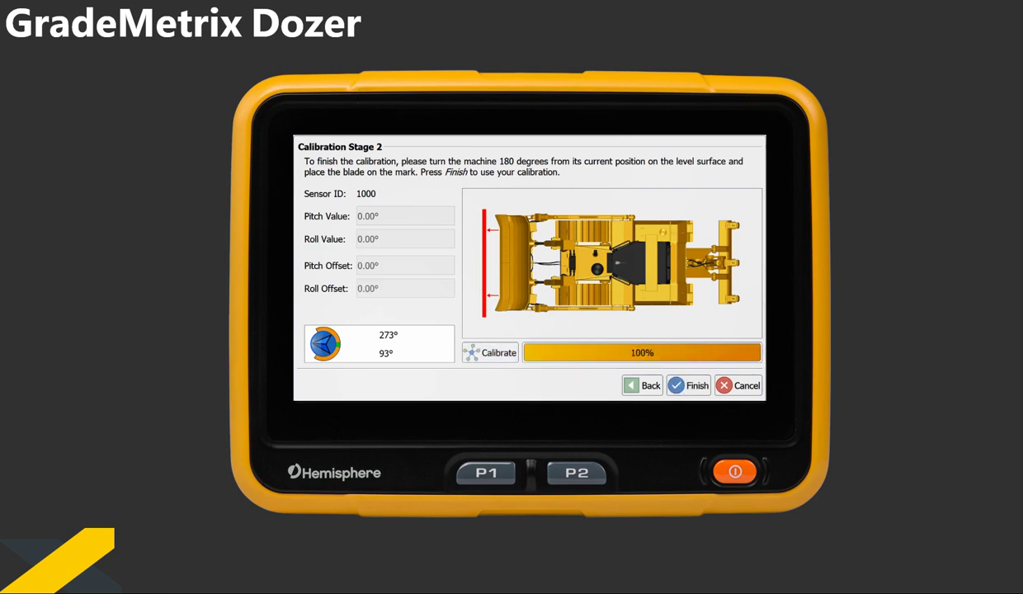
{"action": "left_click", "coordinate": [688, 385]}
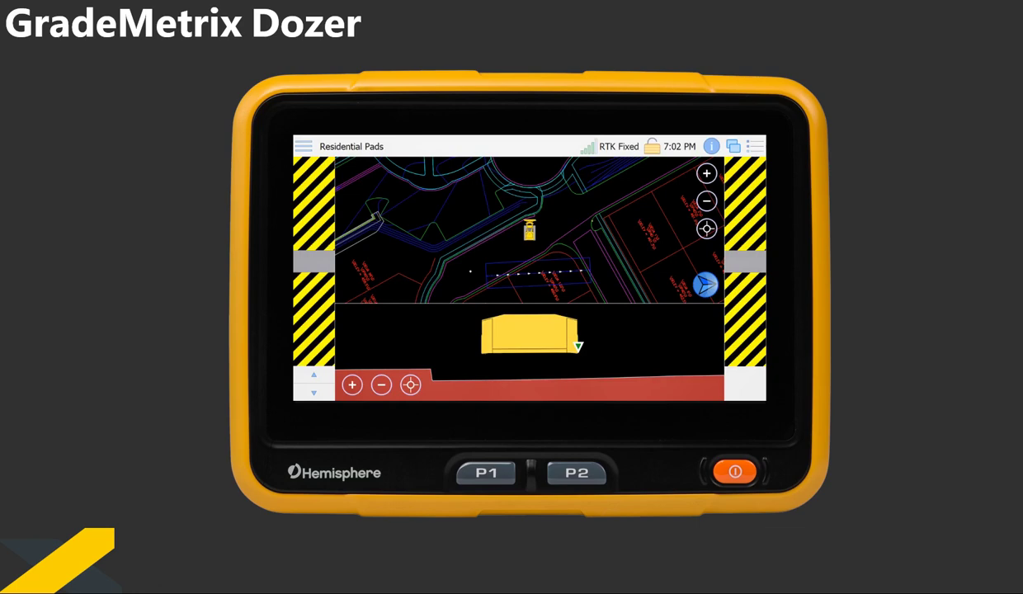